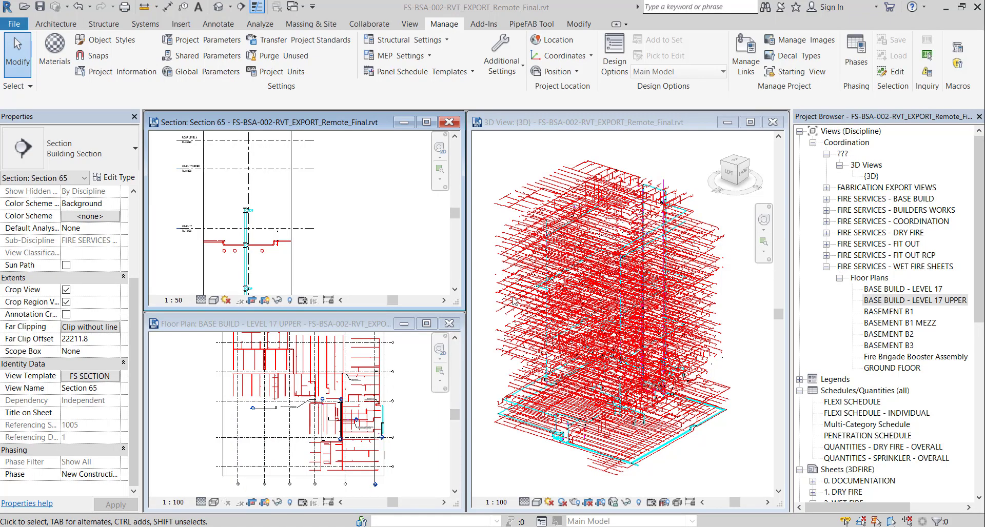
Zoom into the large pipe runs of the LEVEL 17 UPPER floor plan.
scroll(261, 374, up, 5)
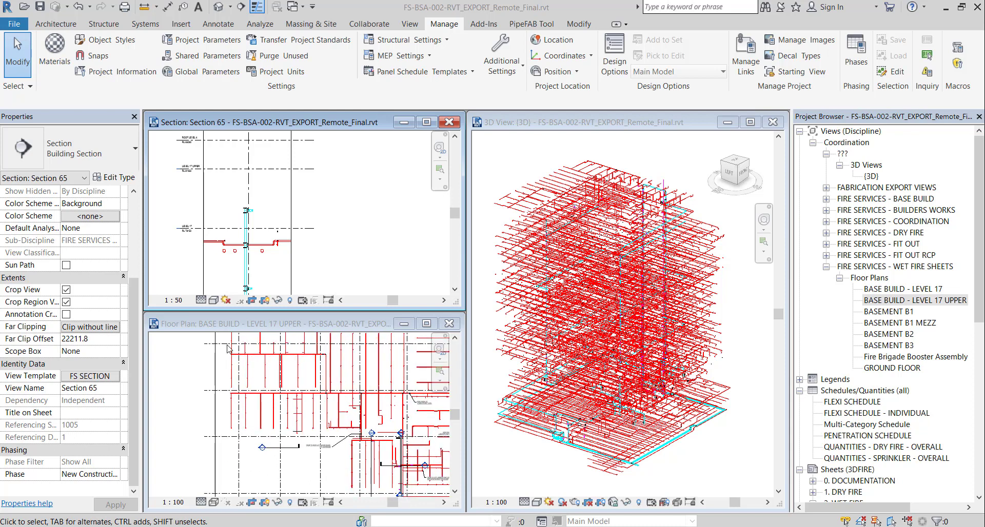
Filter the crossing selection down to the 8 sprinklers and tick IncludeInCalcs for them.
drag(286, 342, 208, 458)
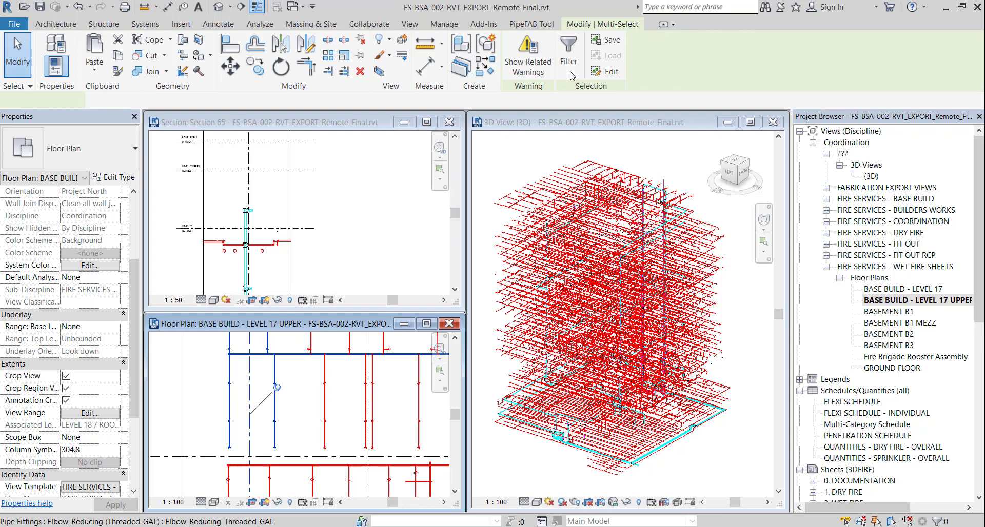
click(571, 51)
click(573, 149)
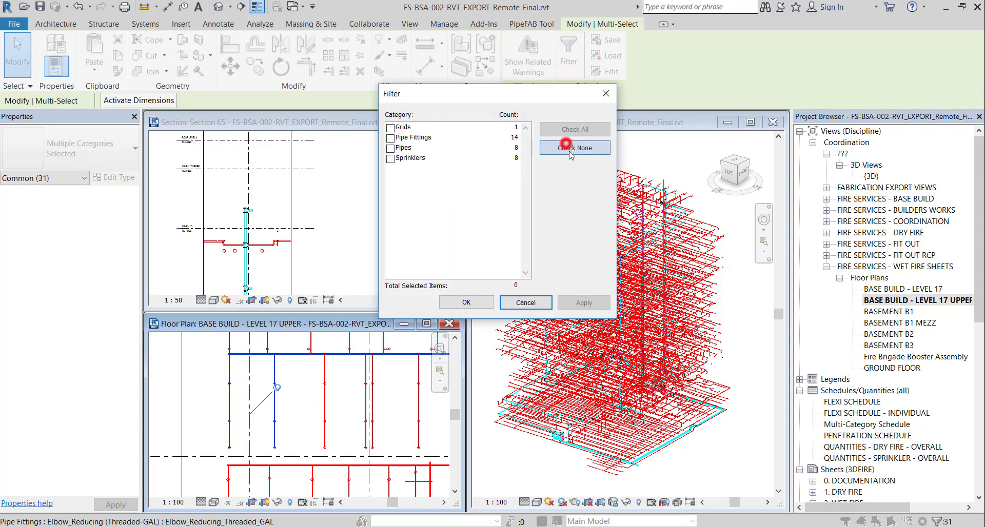
click(391, 159)
click(579, 303)
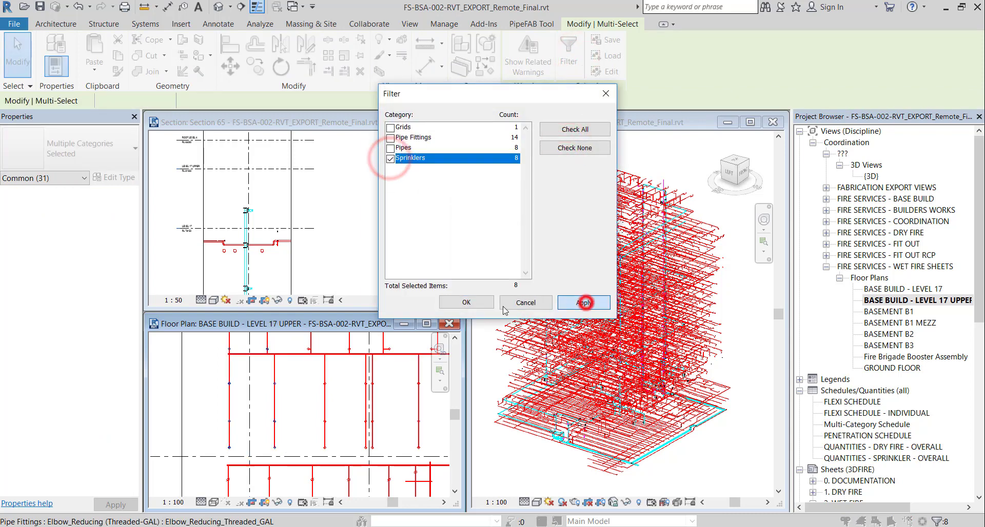
click(469, 303)
scroll(80, 426, down, 5)
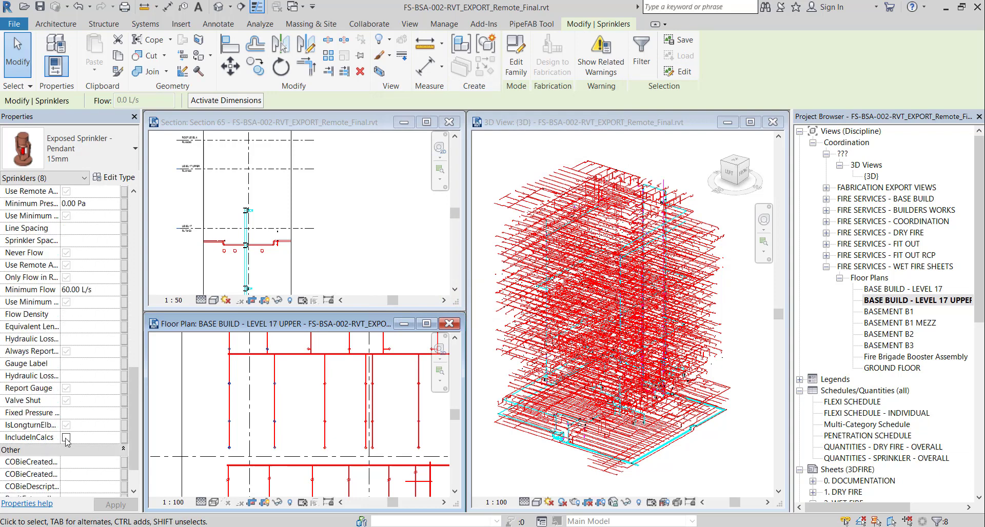
click(65, 438)
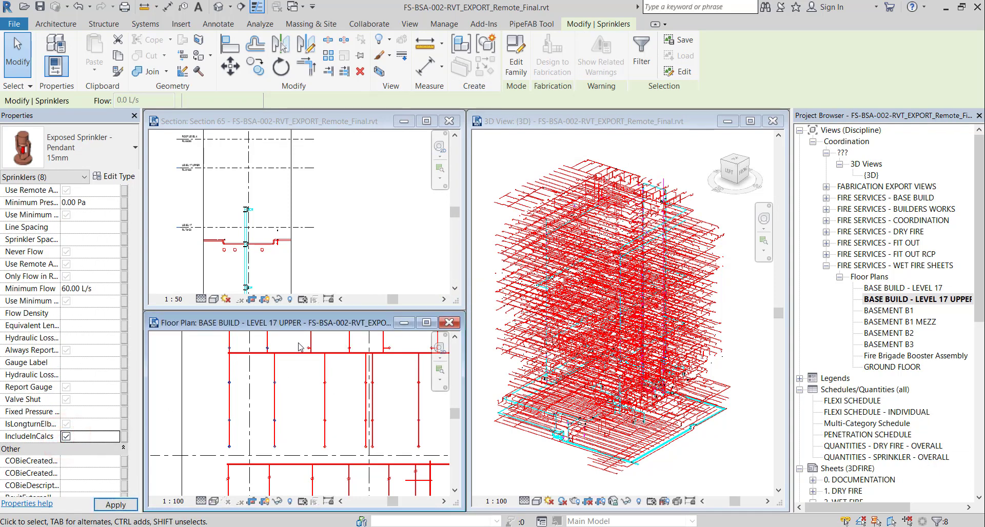
Tick IncludeInCalcs for both landing valves, one in the floor plan and one in the section.
scroll(386, 458, down, 5)
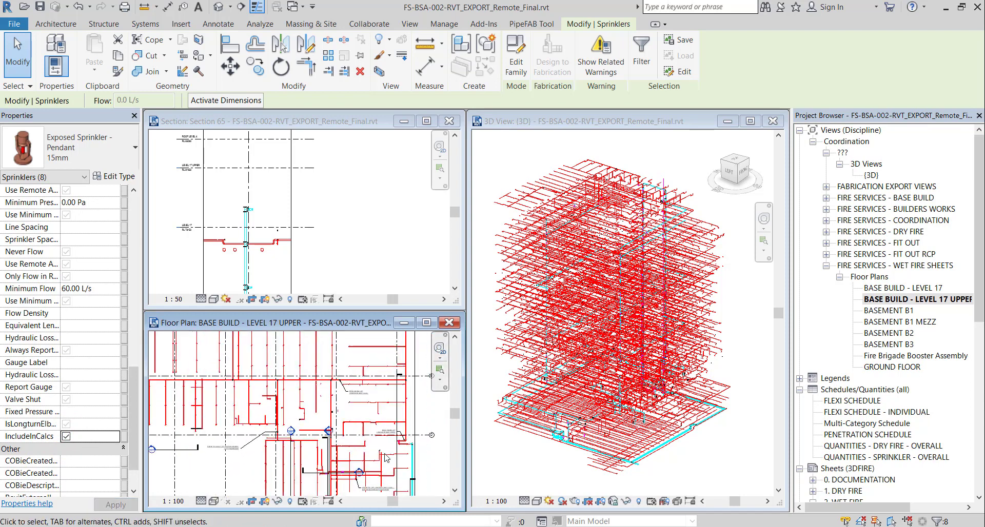
scroll(386, 458, up, 10)
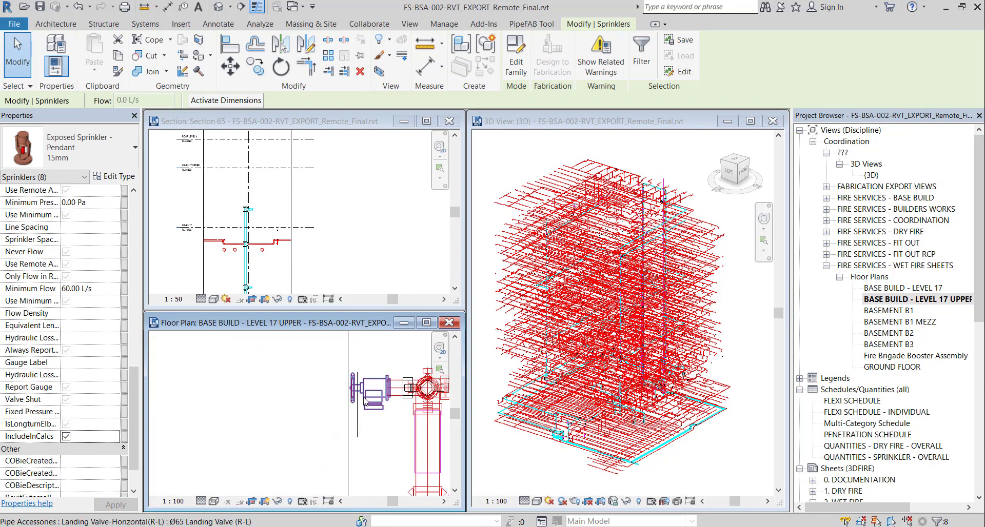
click(365, 403)
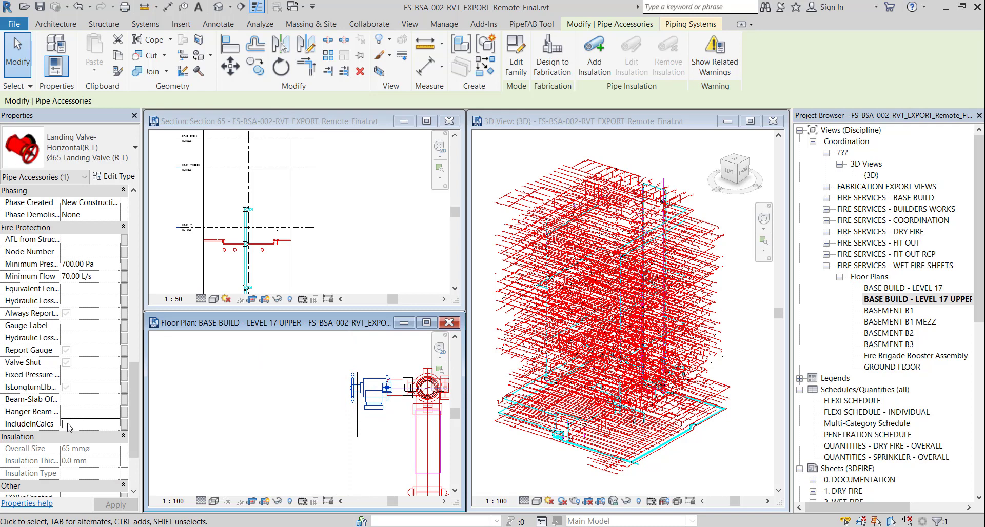
click(66, 424)
click(340, 263)
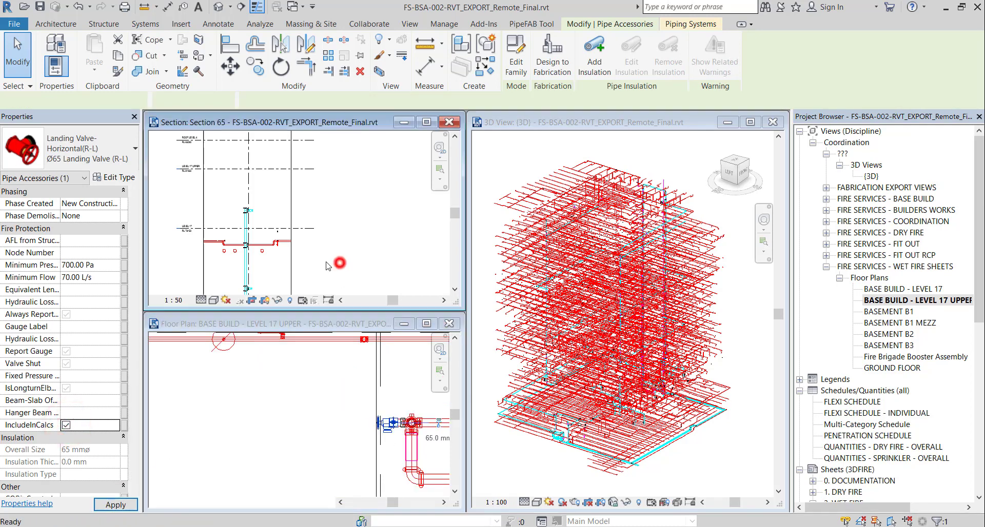
scroll(287, 228, up, 5)
click(291, 226)
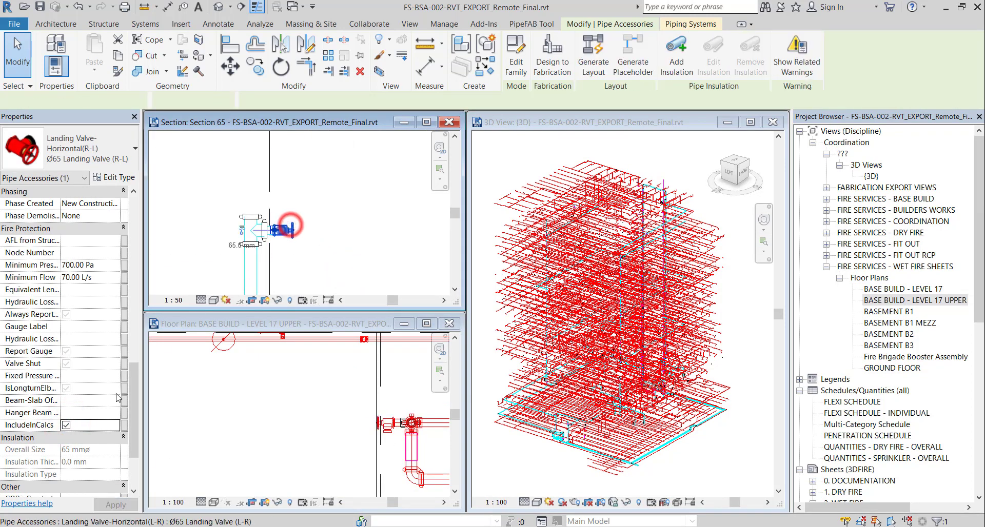
click(66, 425)
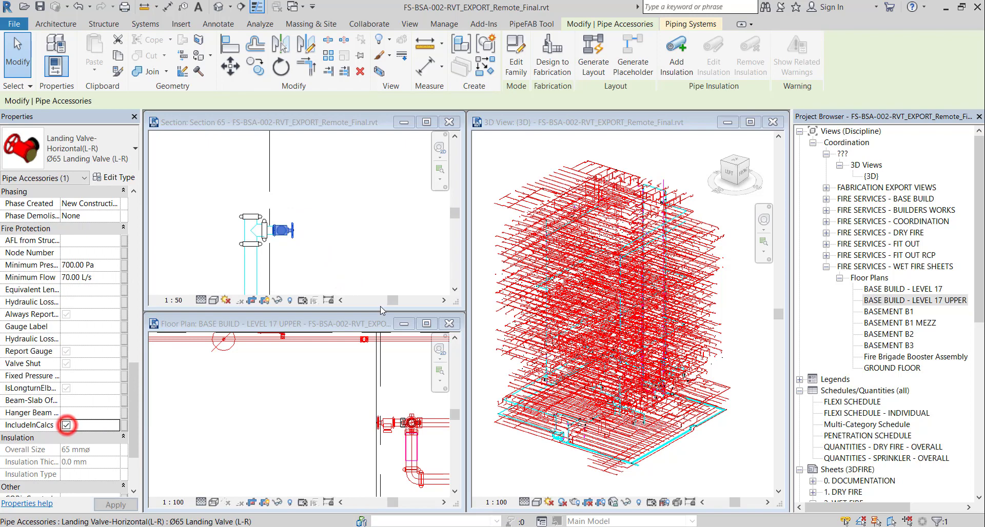
click(371, 272)
scroll(371, 272, down, 3)
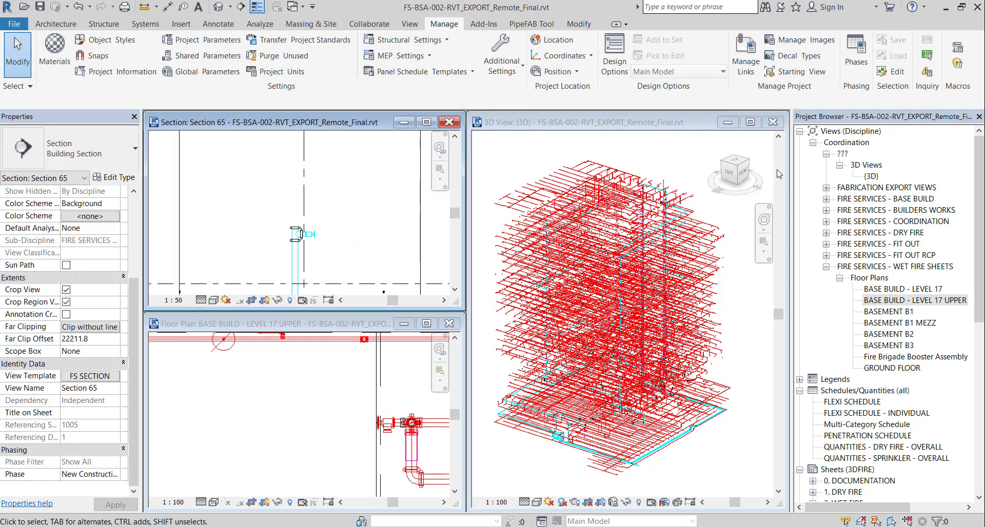
Close the section and floor plan views, leaving only the 3D view.
scroll(588, 435, up, 6)
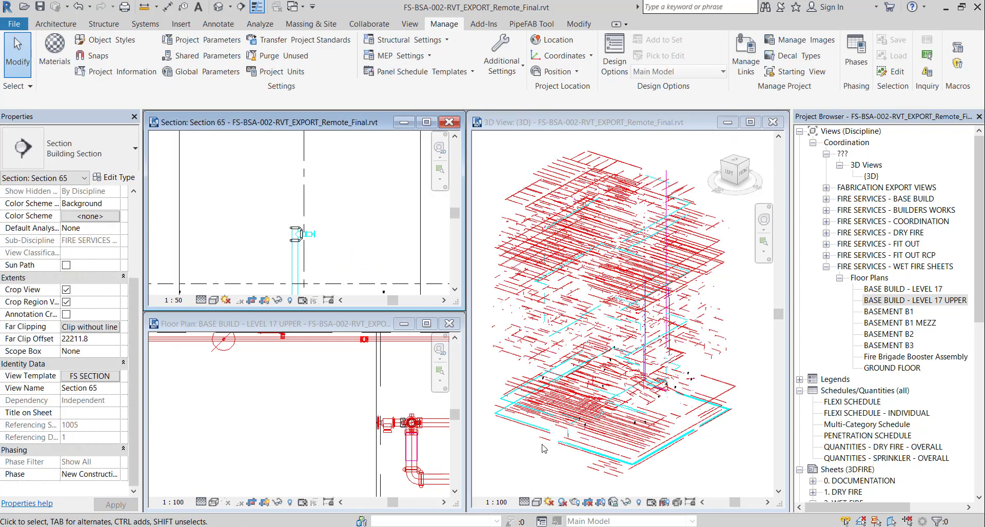
scroll(622, 452, up, 5)
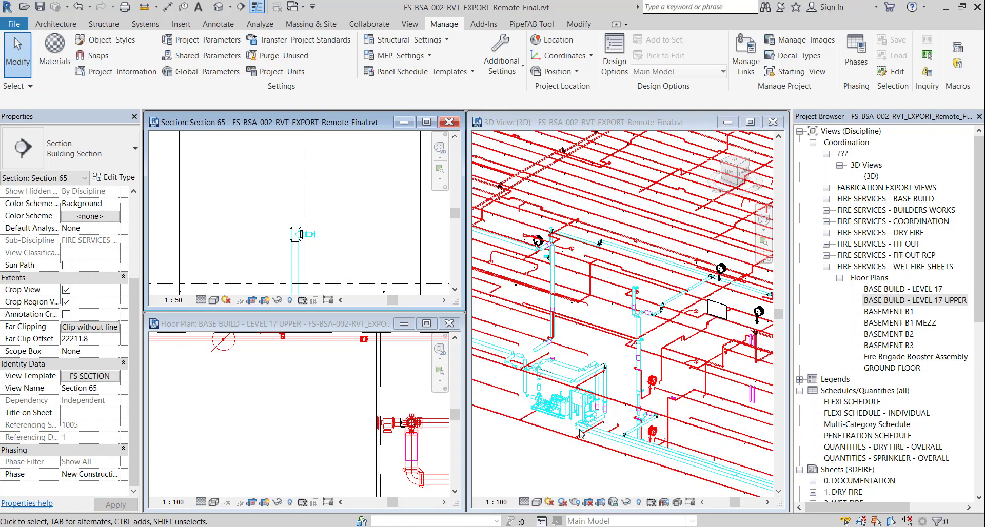
scroll(485, 363, up, 4)
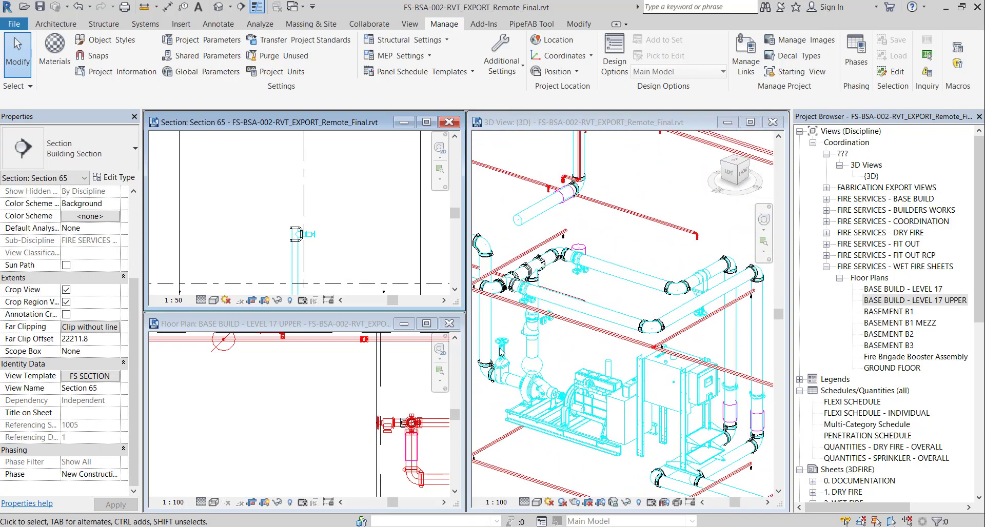
click(448, 122)
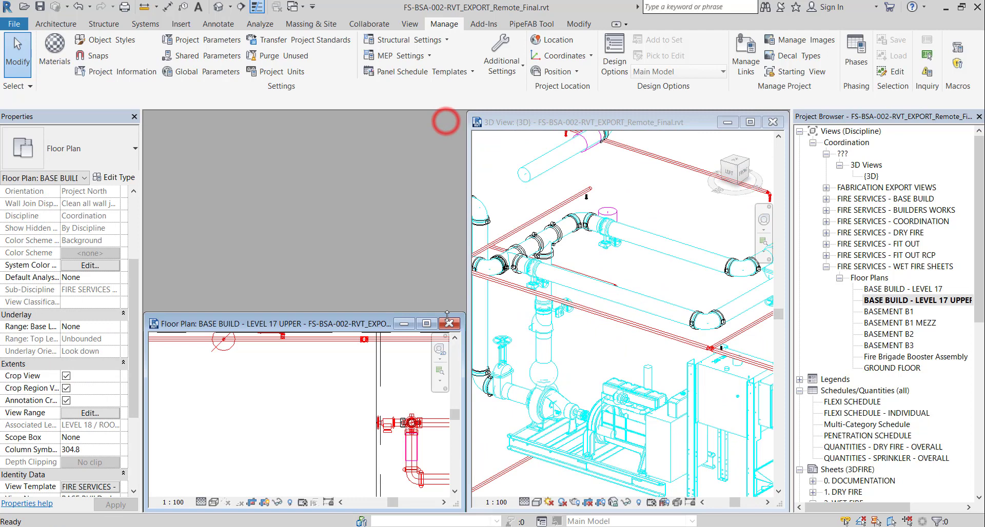
click(449, 323)
Run PipeFAB Filter Calc. View on a network pipe and answer the hidden-pipework prompt.
click(532, 25)
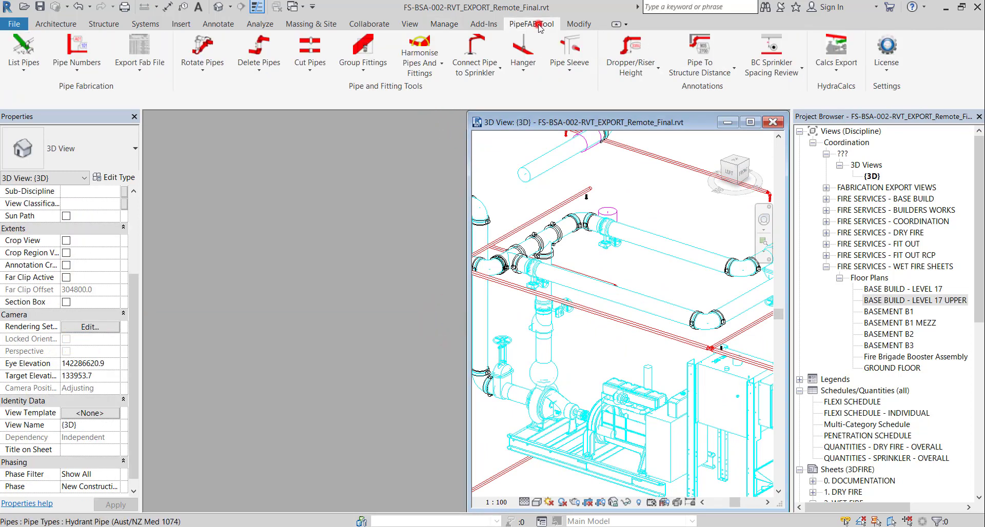
click(834, 71)
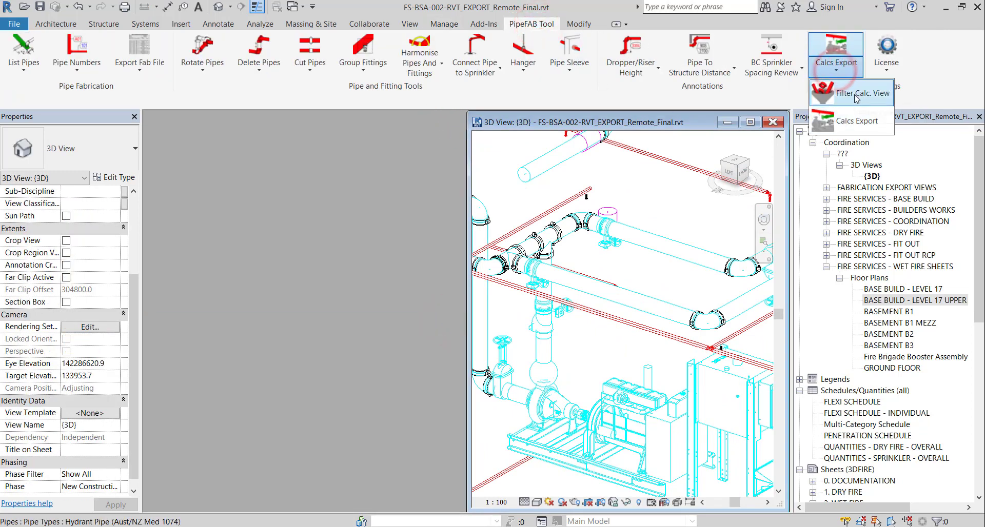
click(854, 95)
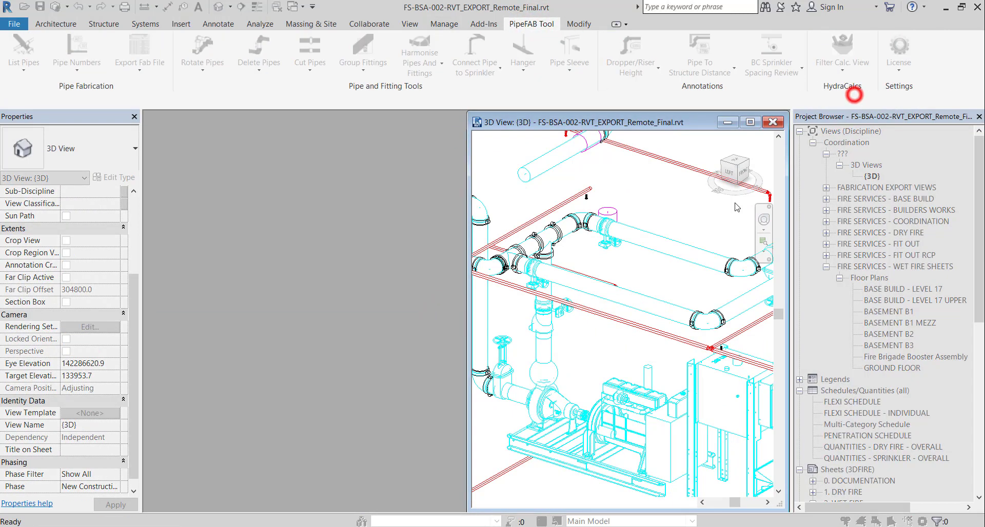
click(546, 356)
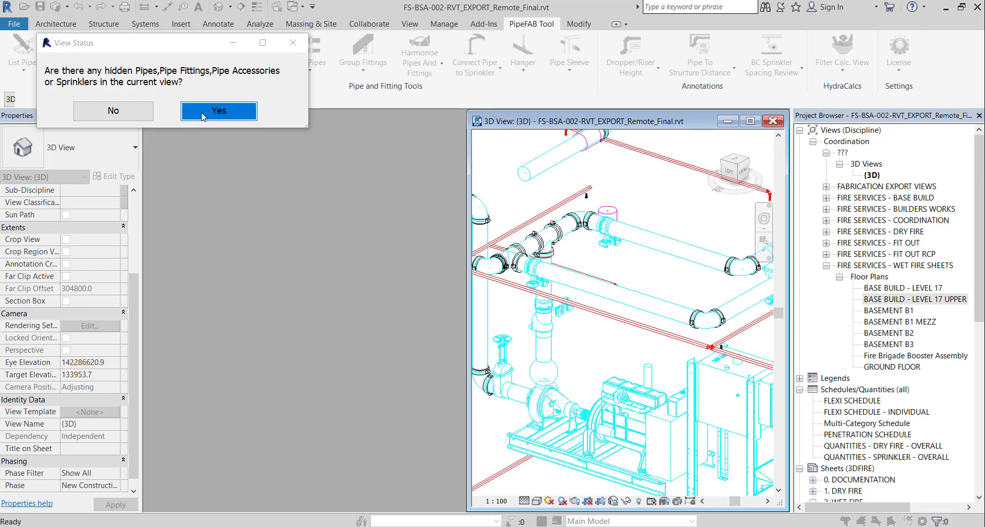
click(111, 112)
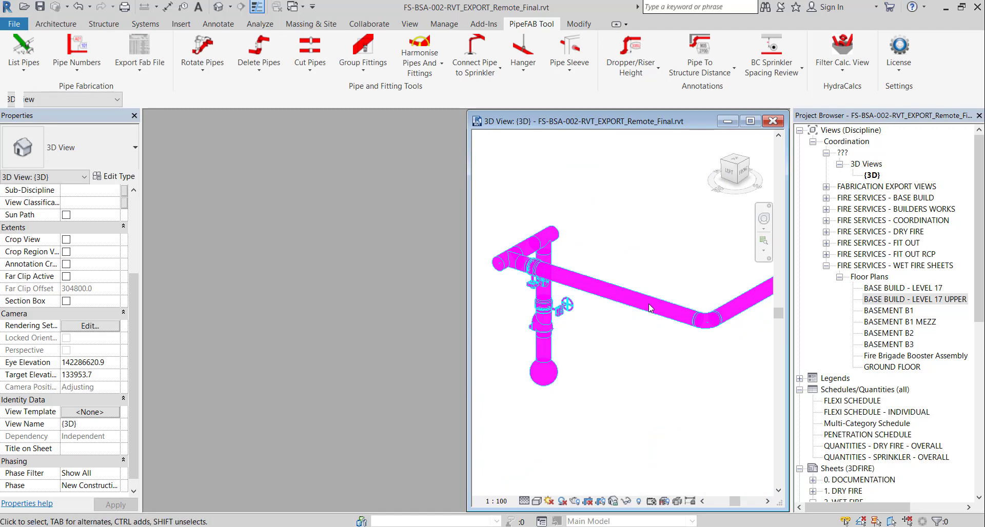
Maximize the 3D view and zoom, orbit and pan to frame the filtered pipe network.
click(749, 122)
scroll(469, 346, down, 6)
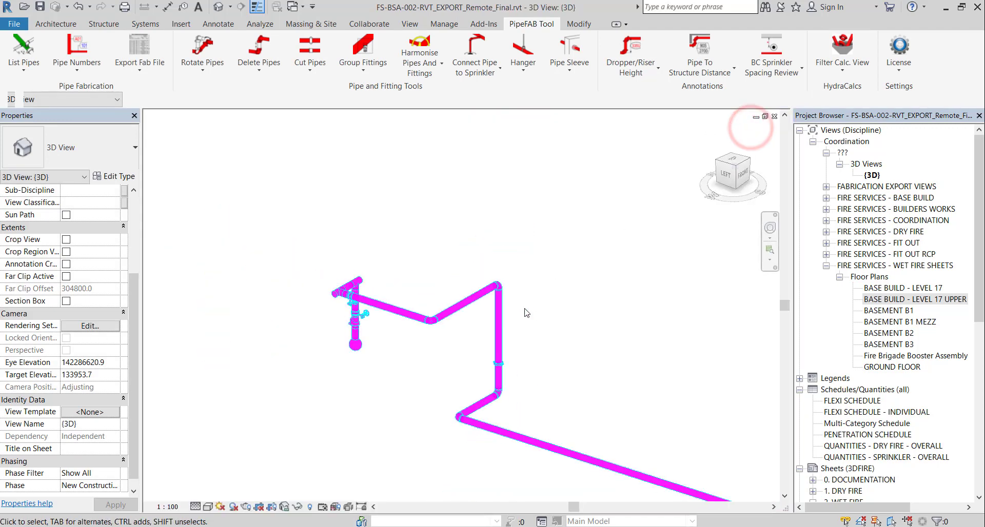
scroll(396, 367, down, 4)
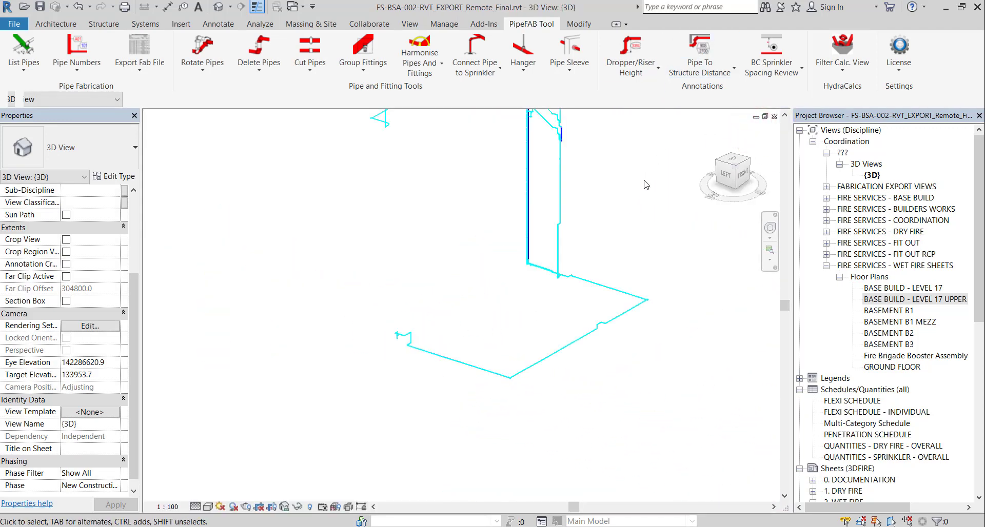
shift+middle_drag(467, 356, 468, 122)
scroll(469, 124, up, 10)
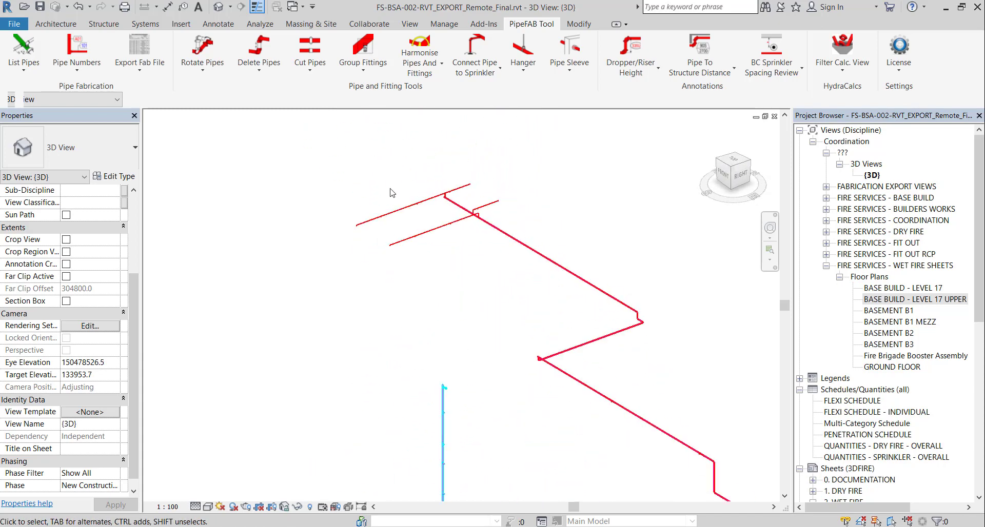
scroll(418, 193, down, 8)
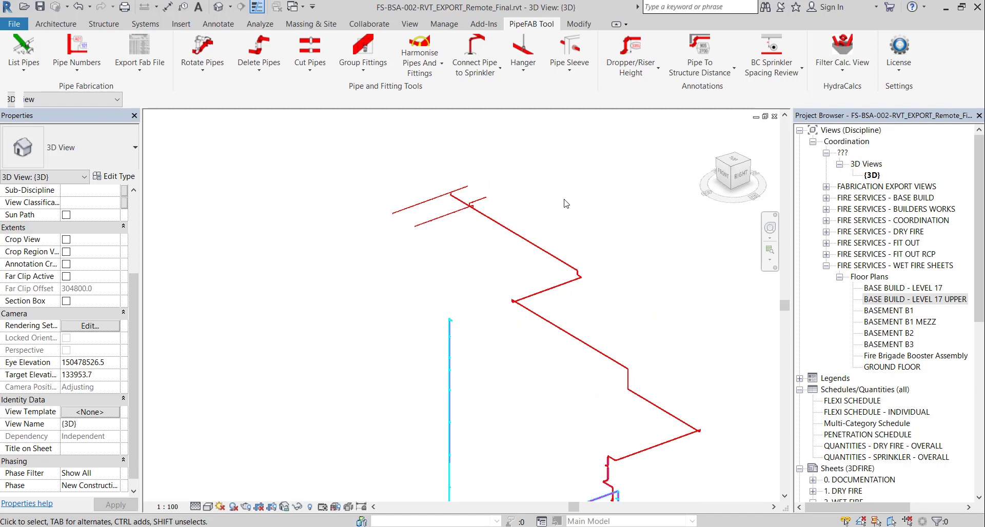
scroll(531, 256, up, 6)
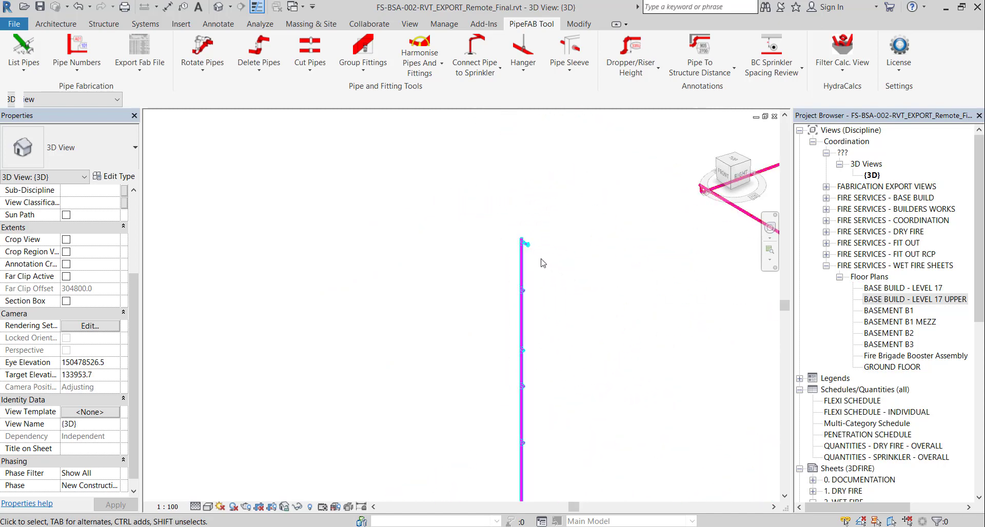
scroll(558, 234, up, 5)
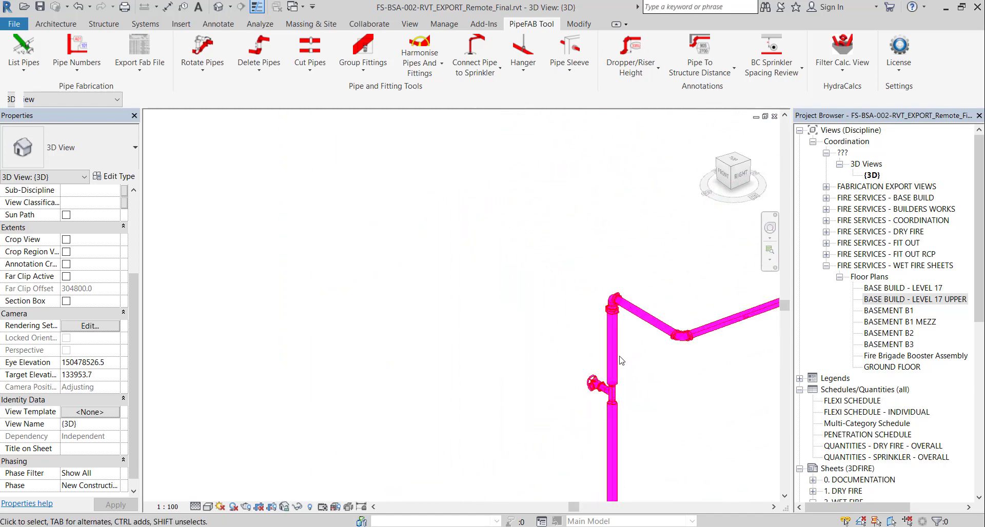
scroll(557, 234, down, 5)
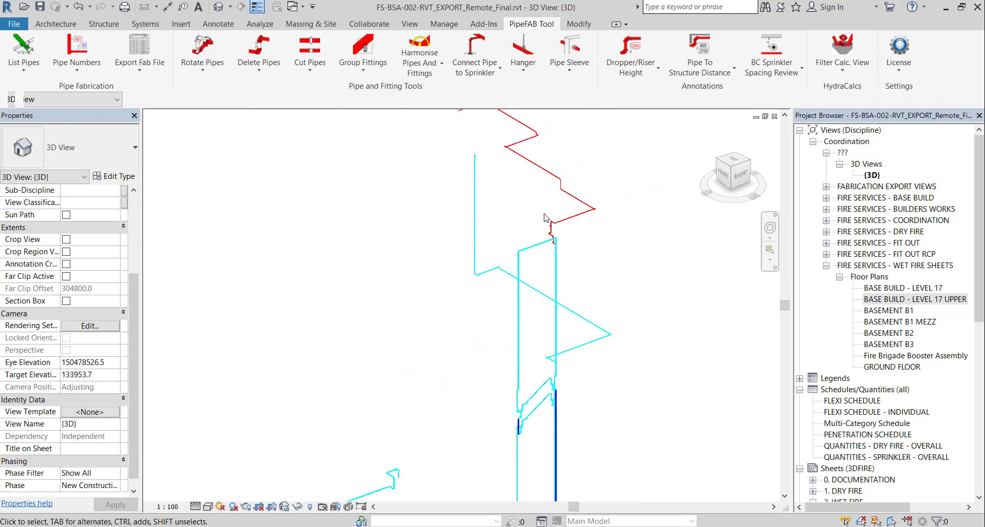
middle_drag(539, 351, 504, 371)
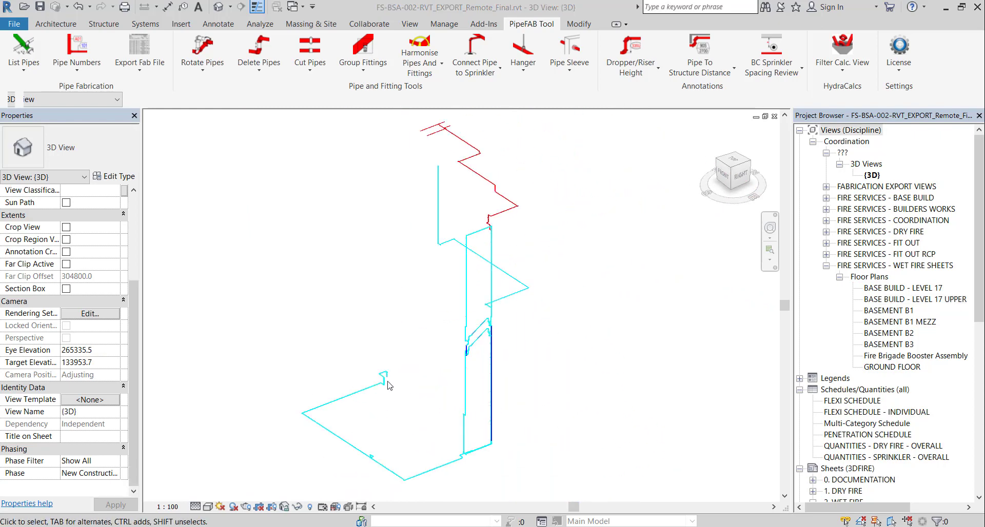
scroll(388, 385, up, 5)
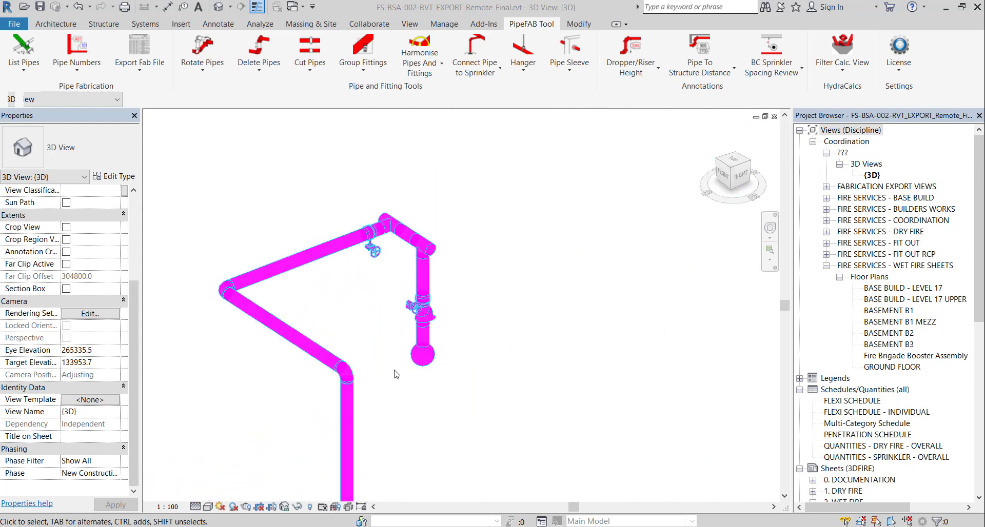
Start the Calcs Export and answer Yes to the hidden elements question.
click(842, 65)
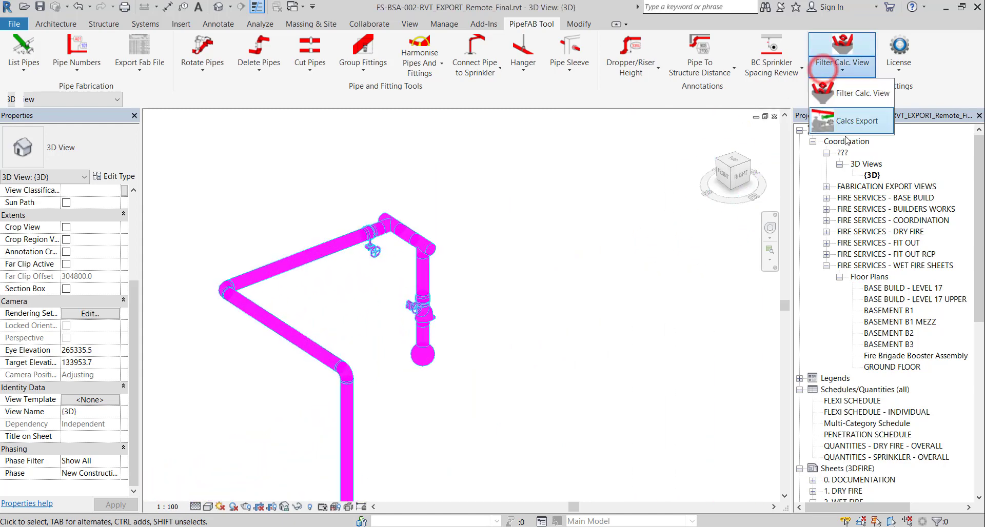
click(840, 120)
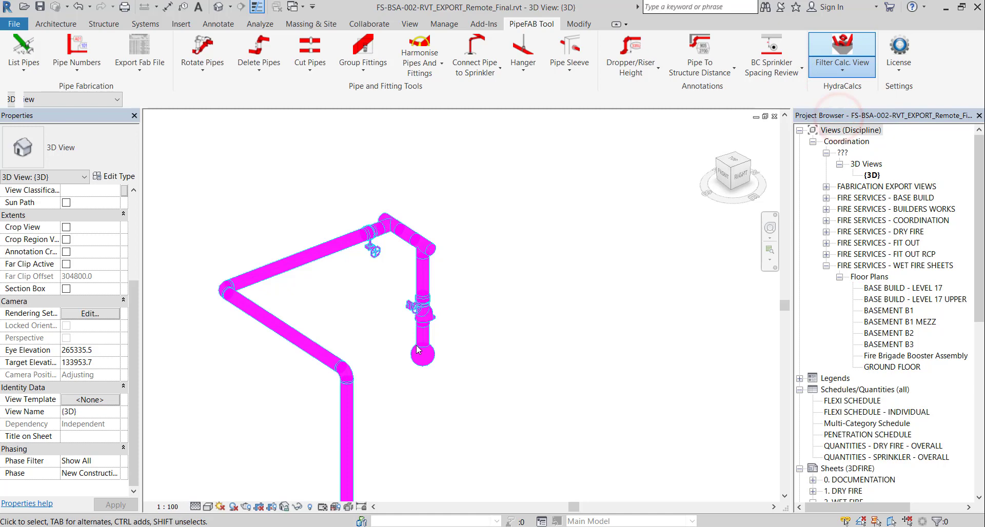
click(419, 347)
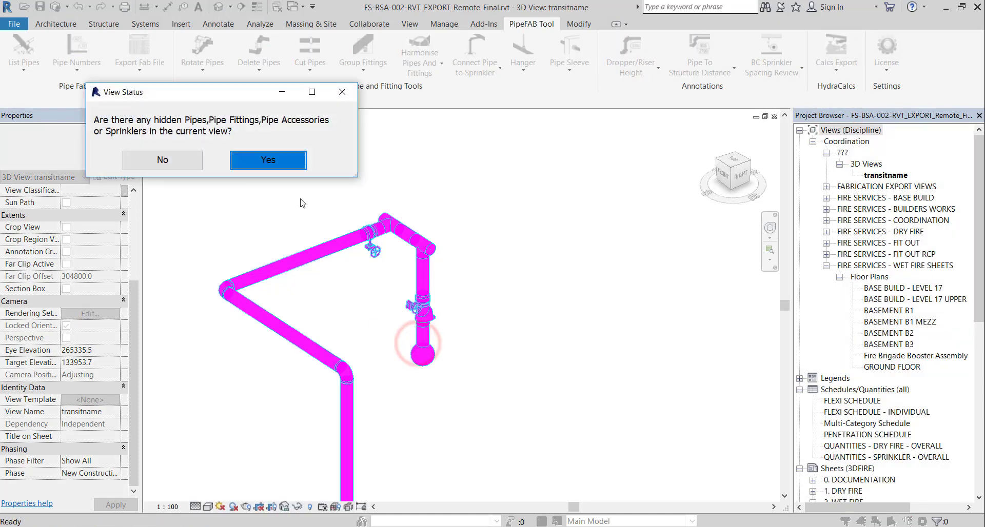
click(267, 160)
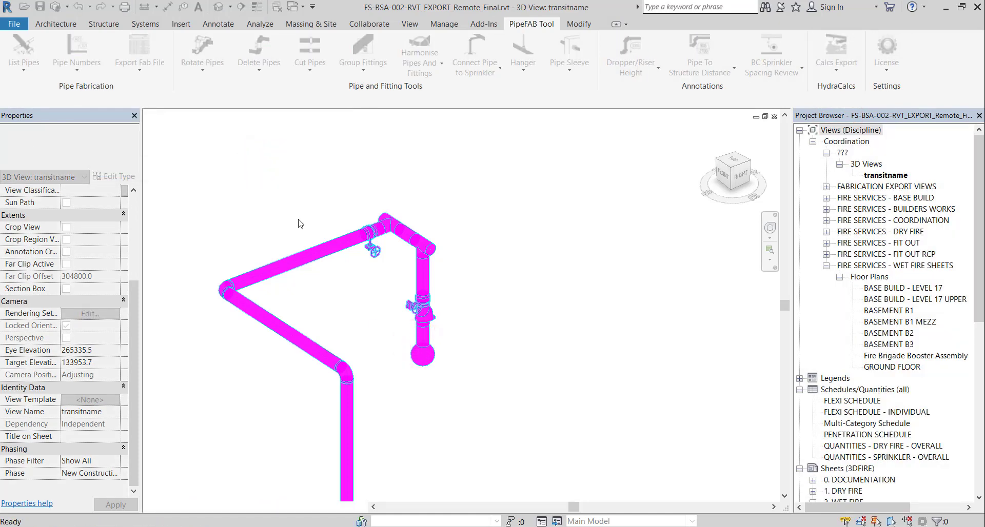
Map the Landing Valve L-R and R-L families to Hydrant and save the mapping.
scroll(299, 224, down, 2)
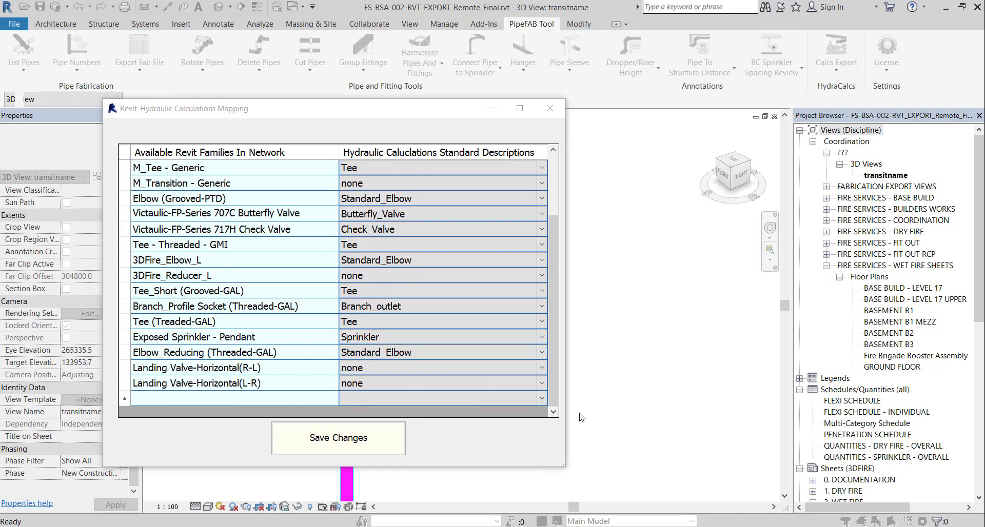
click(544, 385)
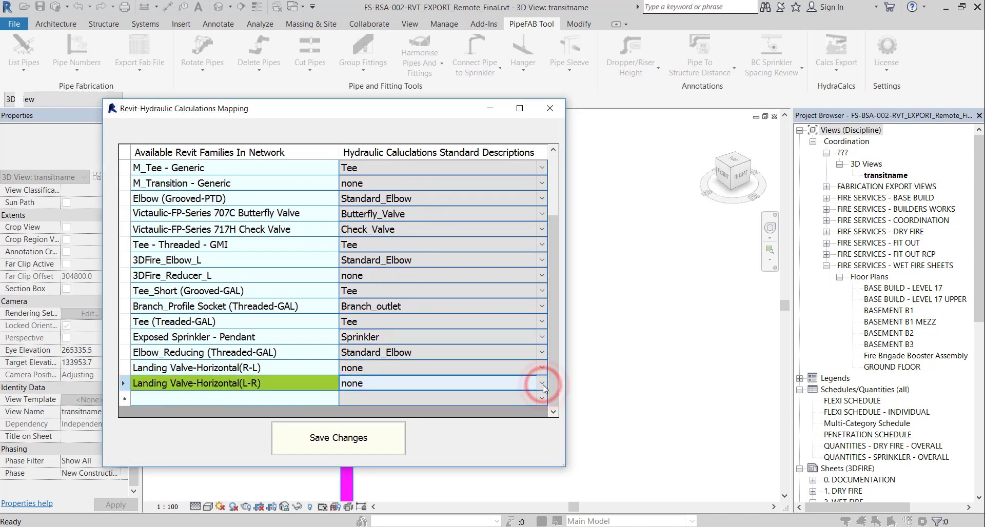
click(543, 386)
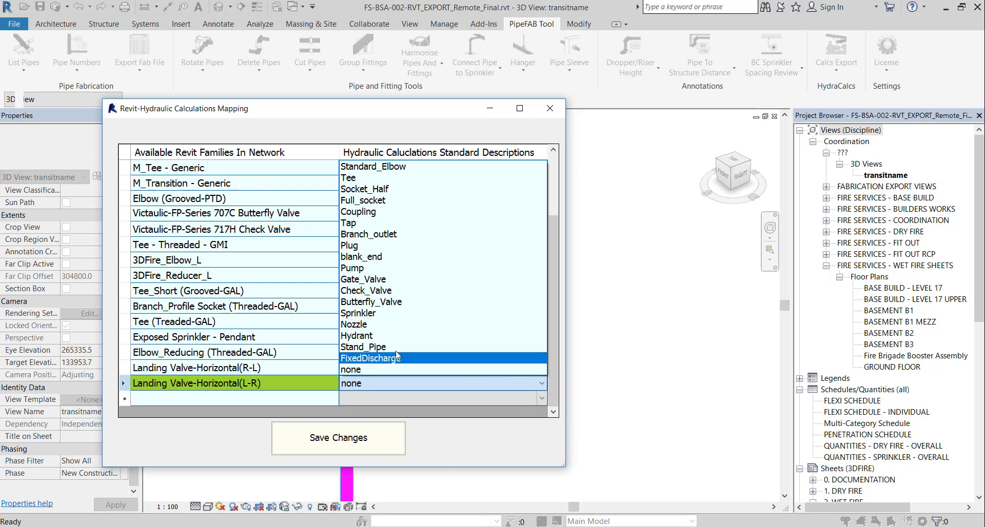
click(388, 336)
click(542, 371)
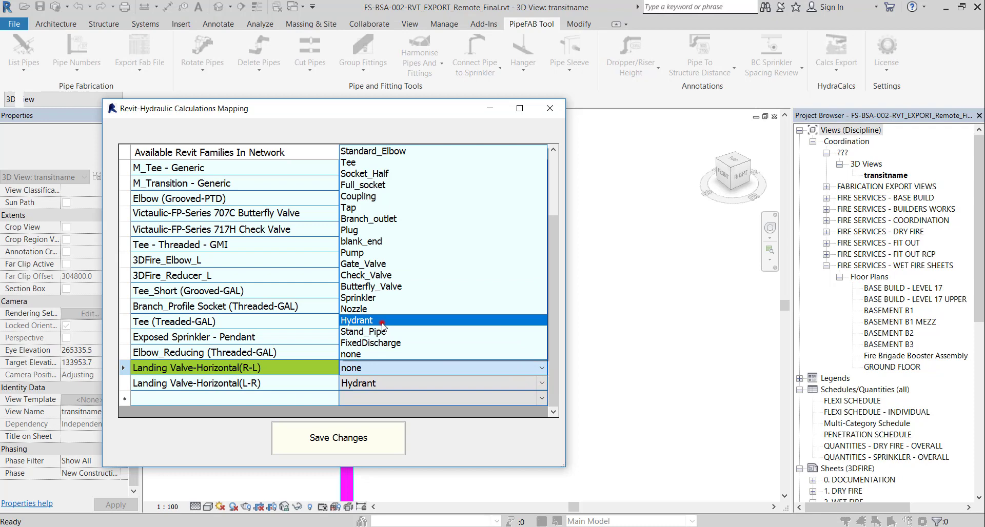
click(382, 321)
scroll(303, 389, up, 2)
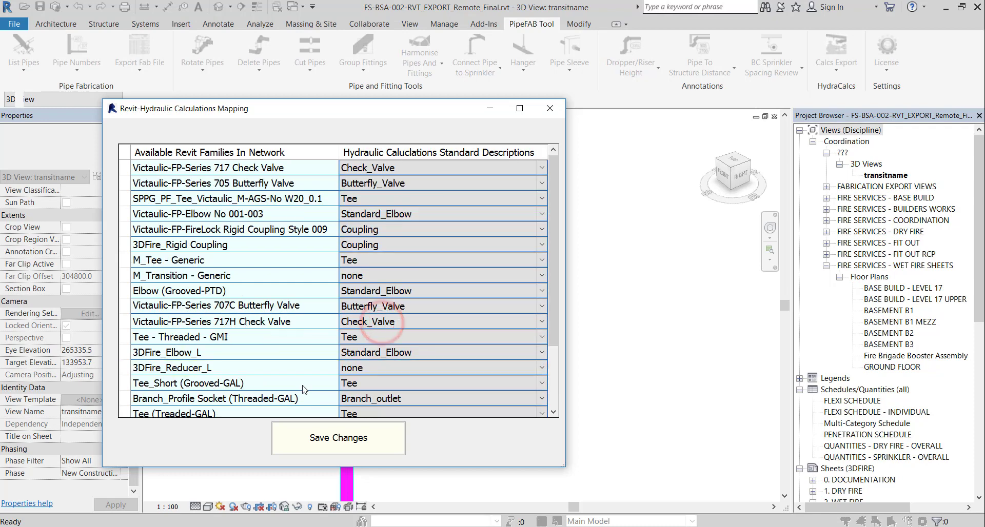
click(351, 439)
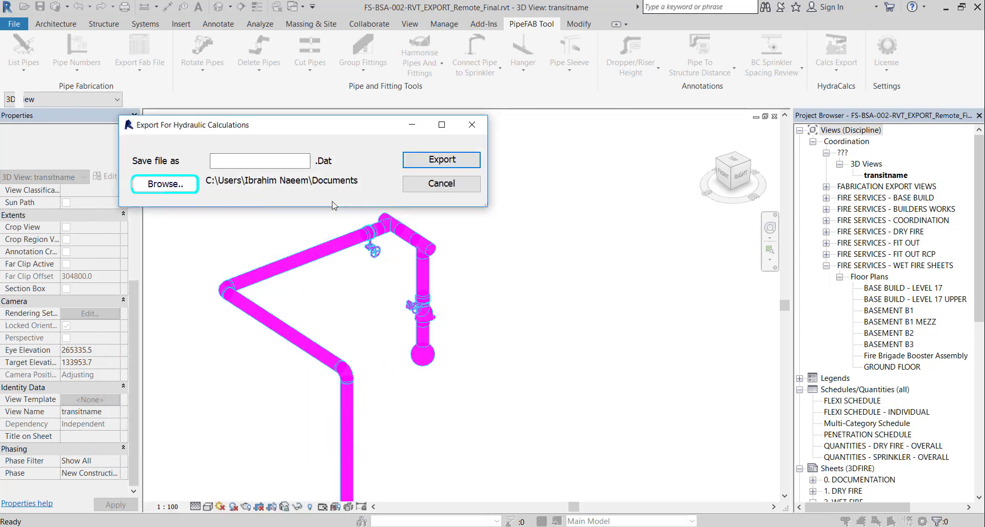
Export the network as Level17_Sprinklers_Hydrants.Dat and close the export status message.
click(267, 166)
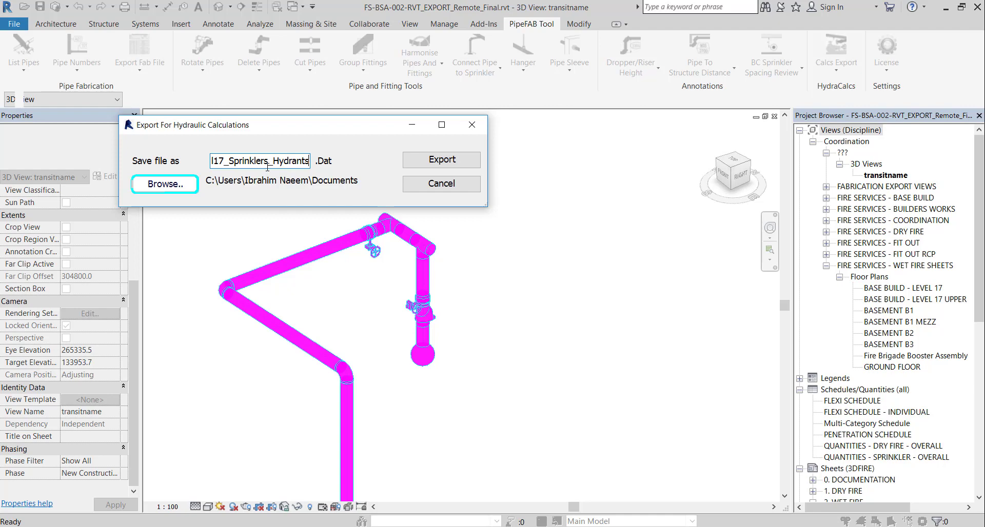
click(432, 156)
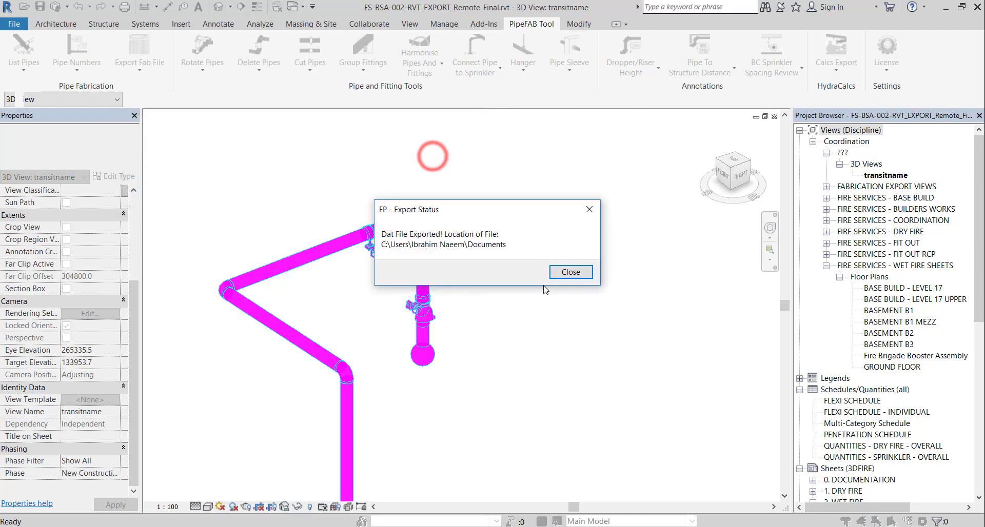
click(582, 271)
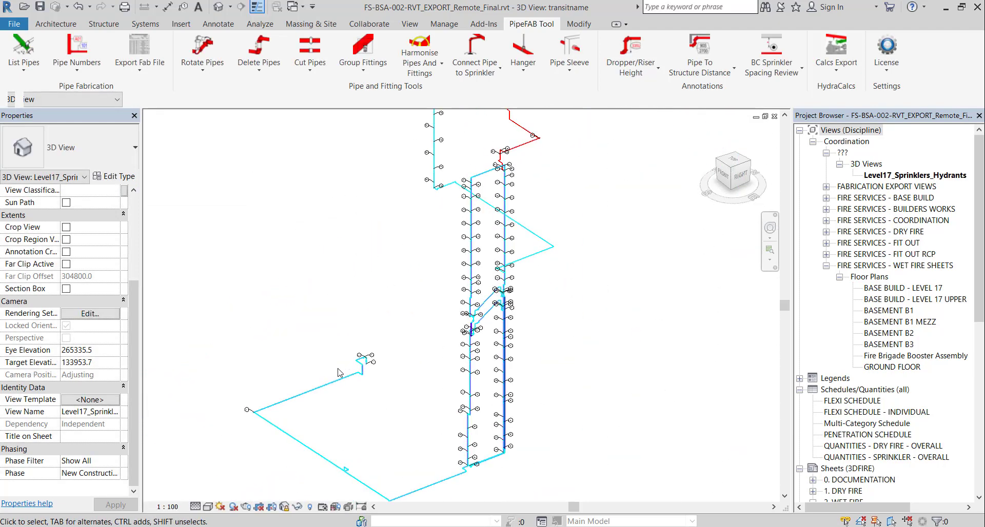
scroll(195, 458, up, 3)
scroll(253, 422, down, 2)
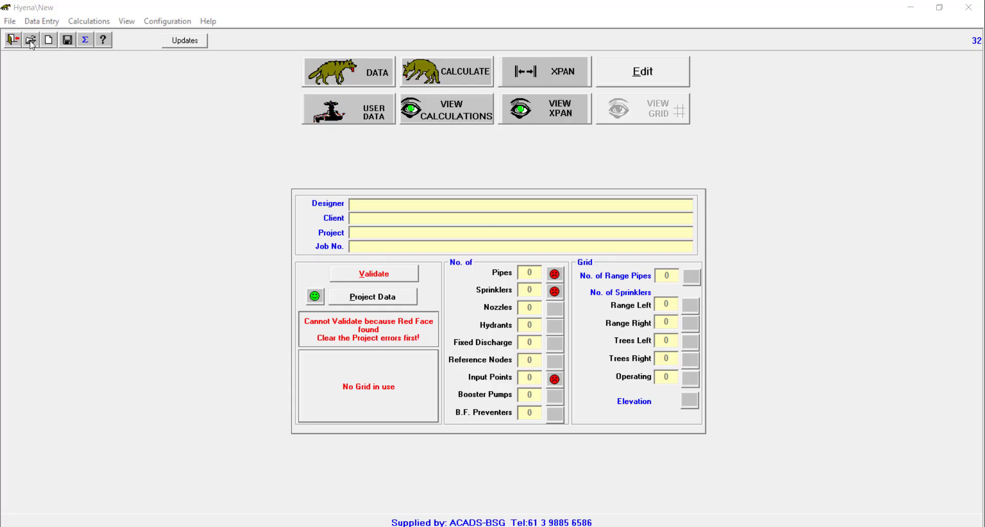
Open Level17_Sprinklers_Hydrants.Dat from Documents in Hyena, clearing the current project.
key(ctrl+o)
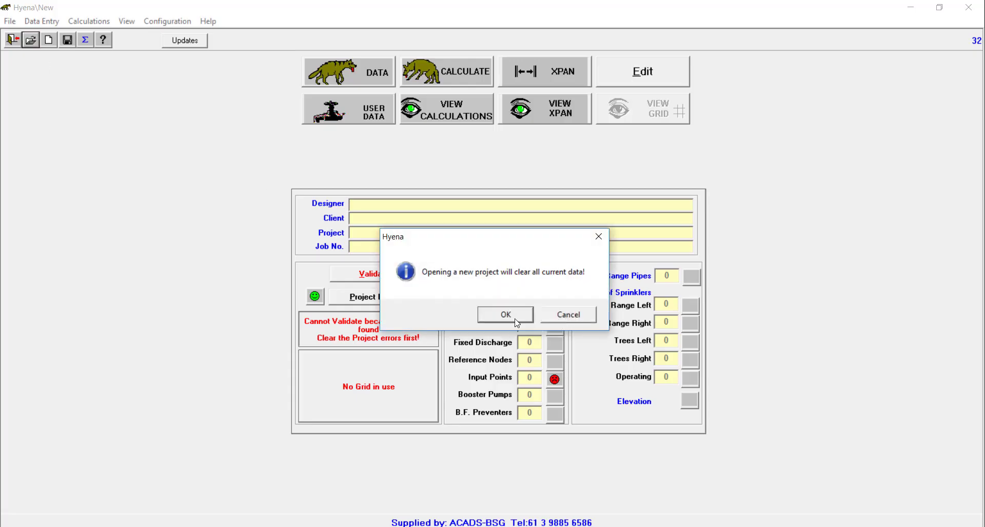
click(515, 321)
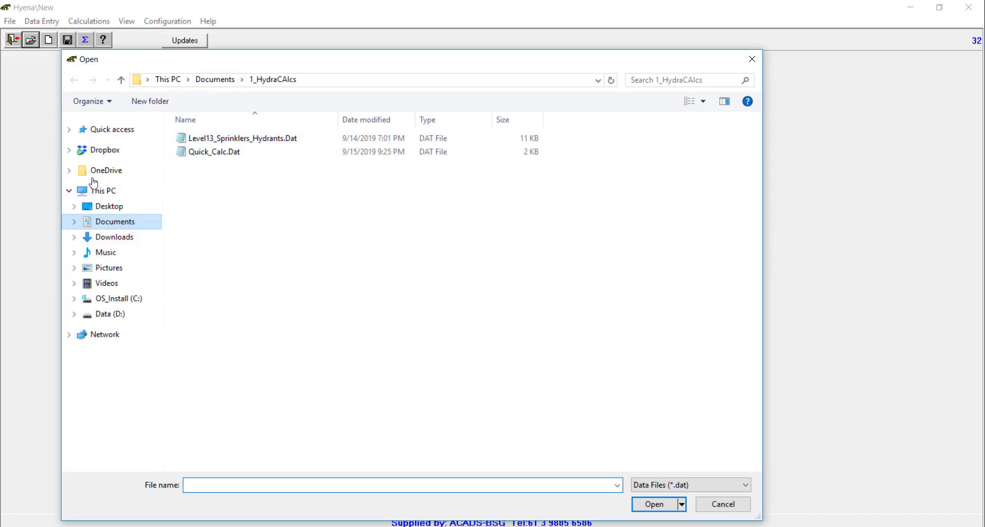
click(115, 221)
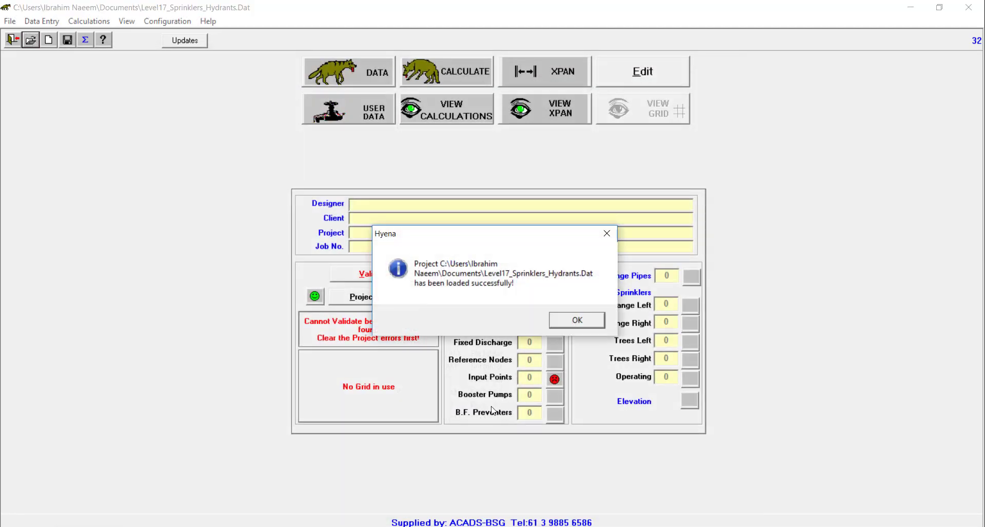
key(Return)
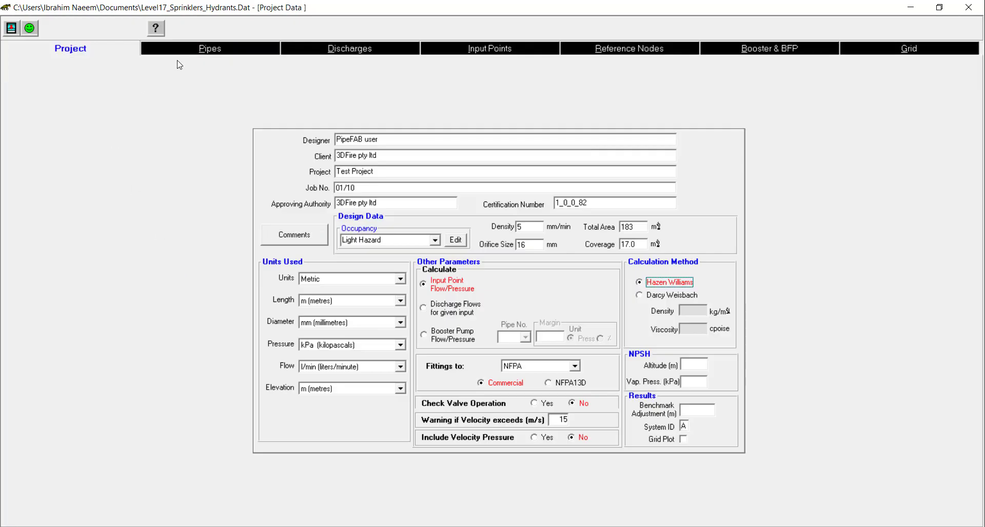
Review the Pipes, Discharges, Input Points and Reference Nodes data.
key(alt+p)
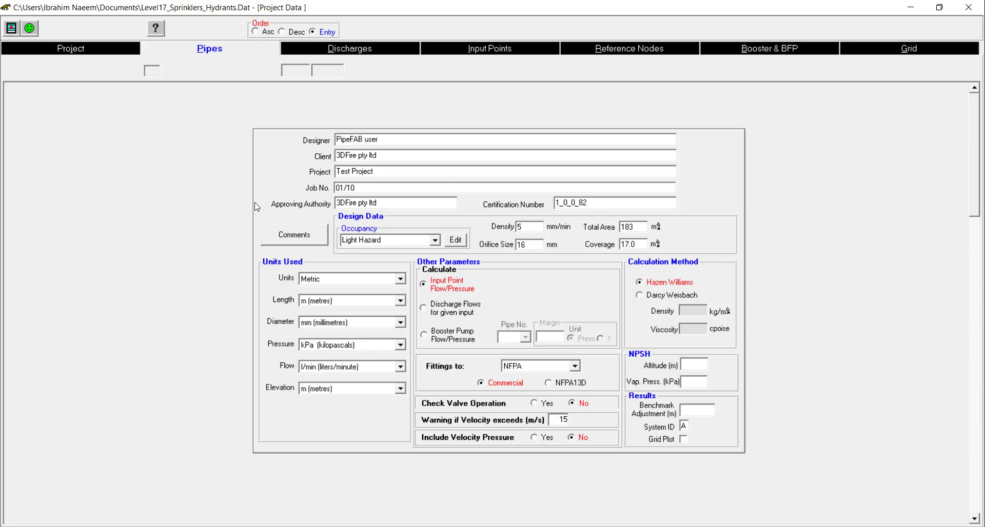
scroll(296, 265, down, 7)
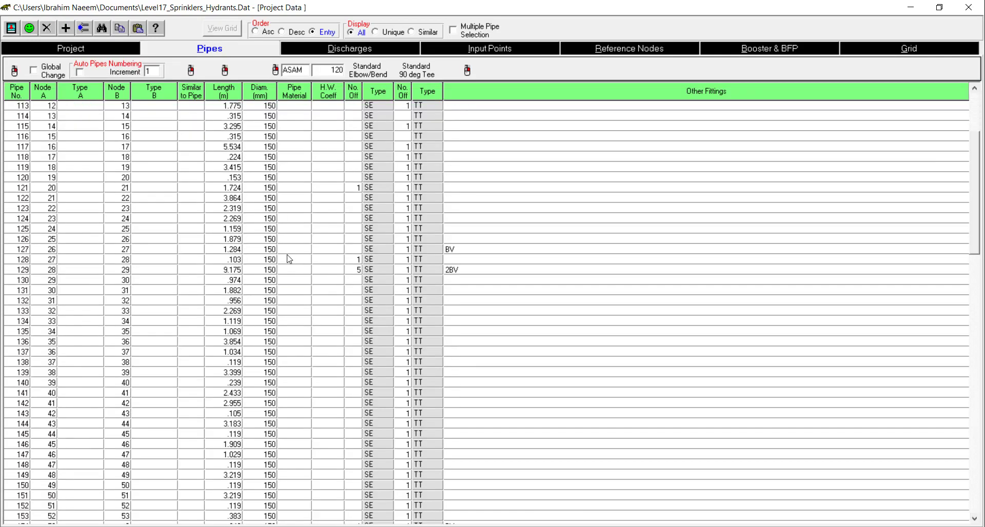
scroll(287, 257, up, 4)
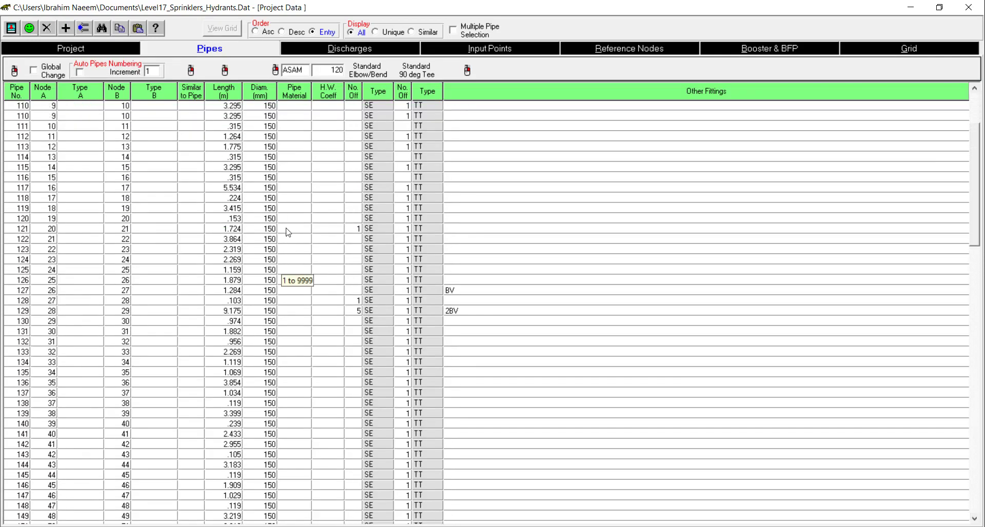
click(332, 54)
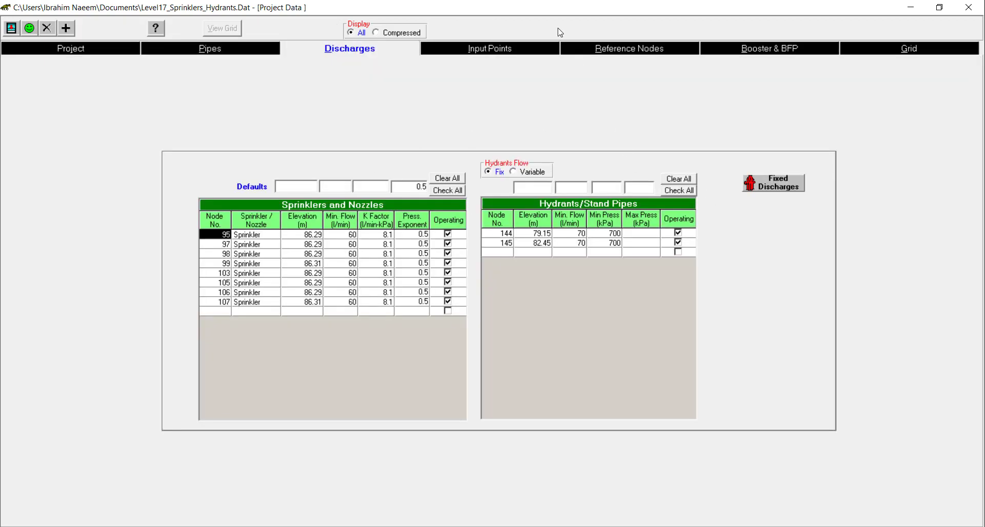
click(436, 48)
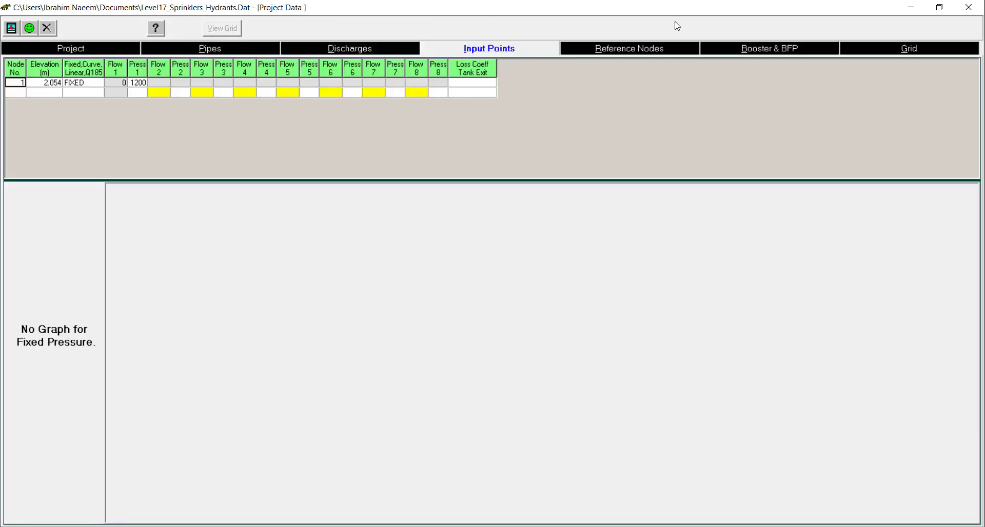
click(629, 48)
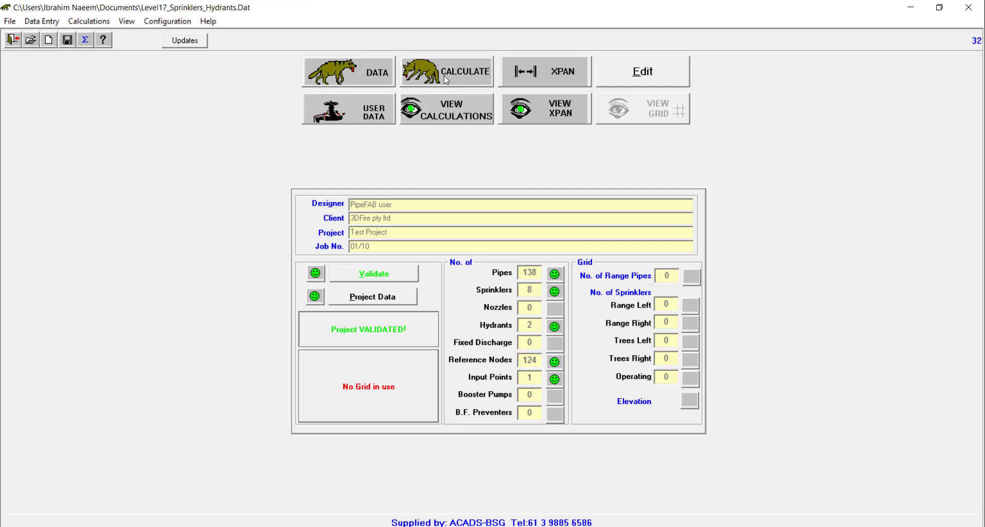
Run the calculation, apply the All report template, and return to Design Data and Summary Results.
click(445, 79)
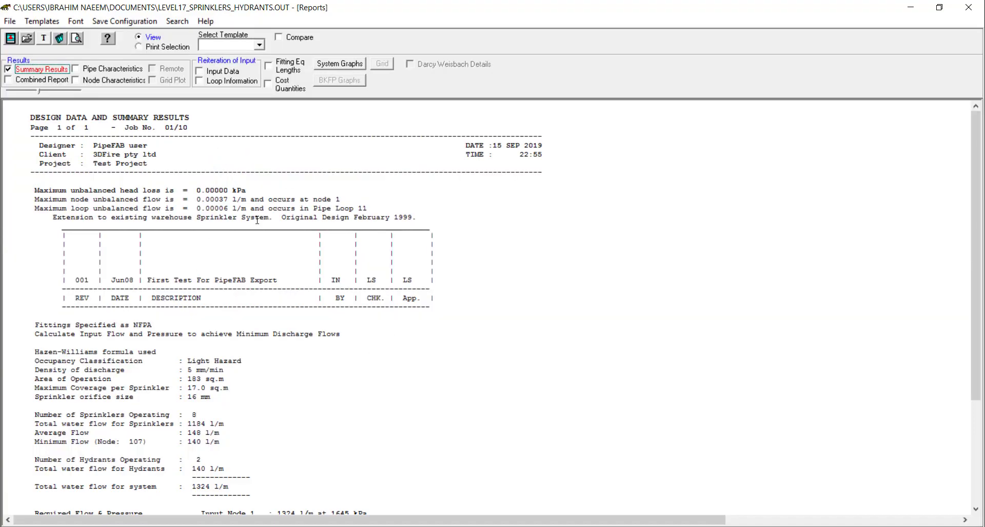
scroll(267, 228, down, 5)
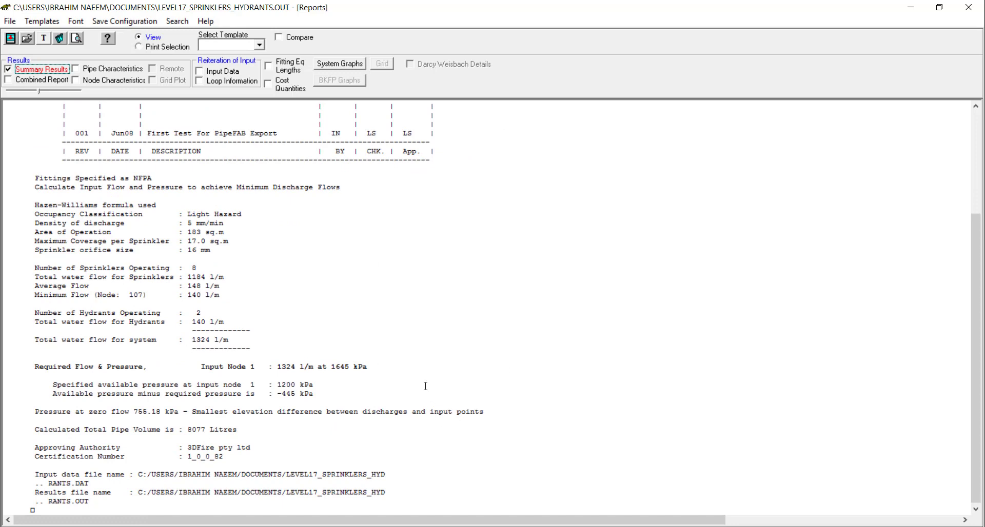
scroll(420, 390, up, 4)
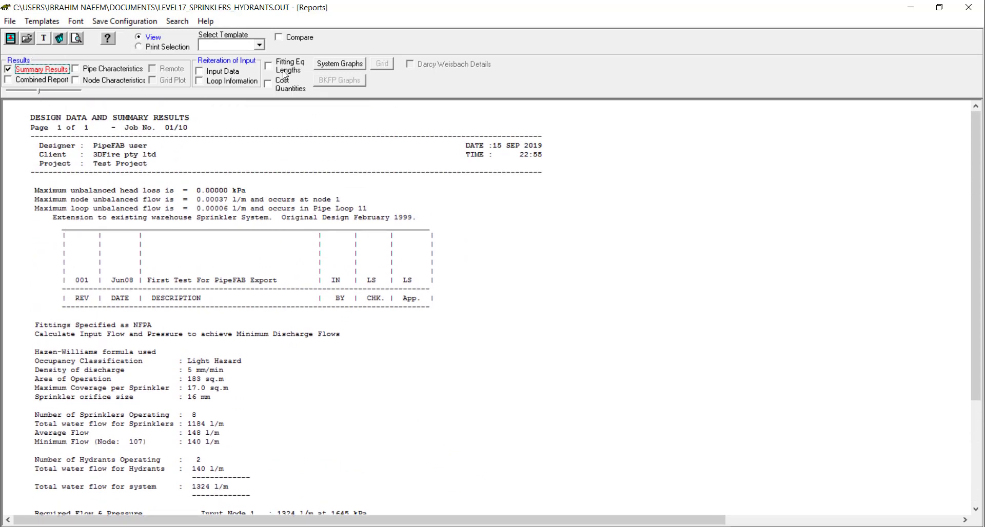
click(208, 49)
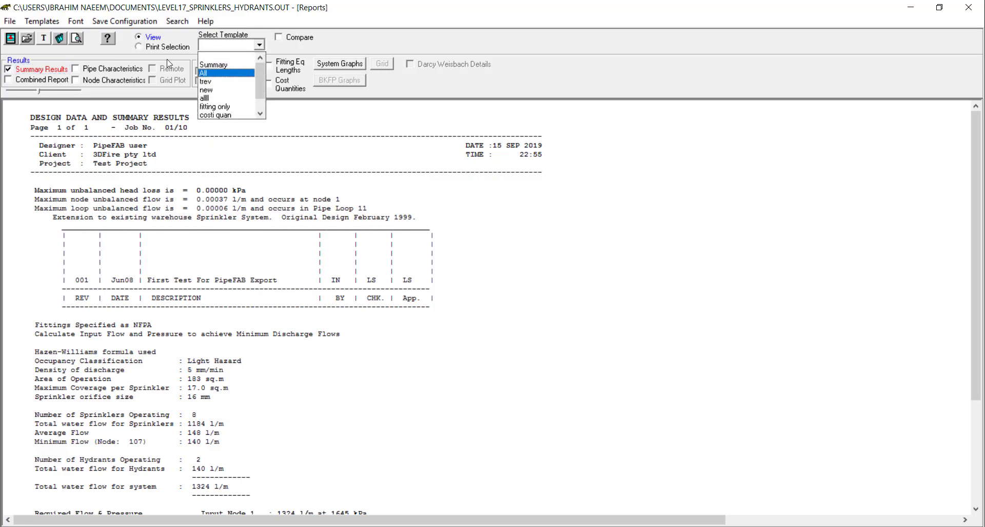
click(215, 72)
scroll(465, 256, up, 15)
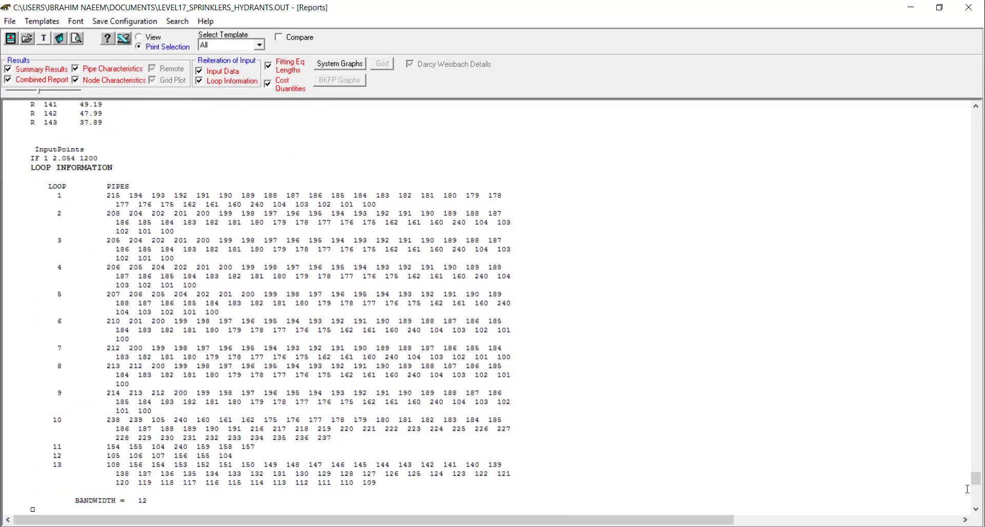
drag(976, 480, 961, 95)
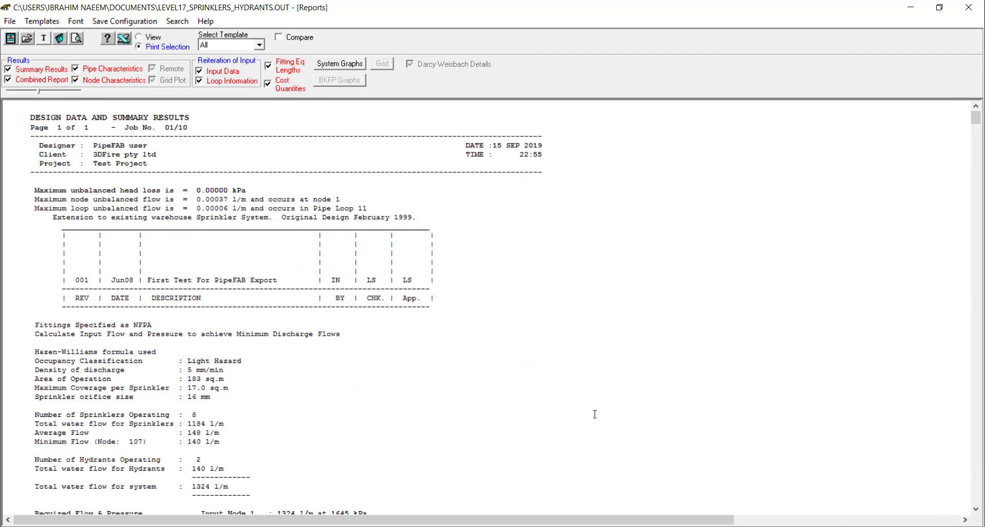
Back in Revit, duplicate the Level17_Sprinklers_Hydrants 3D view from the Project Browser.
key(alt+Tab)
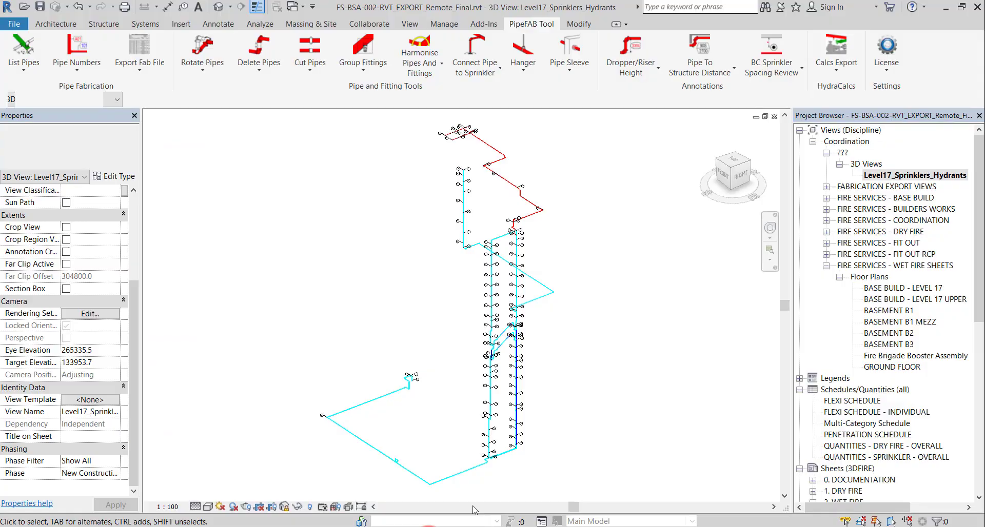
click(886, 177)
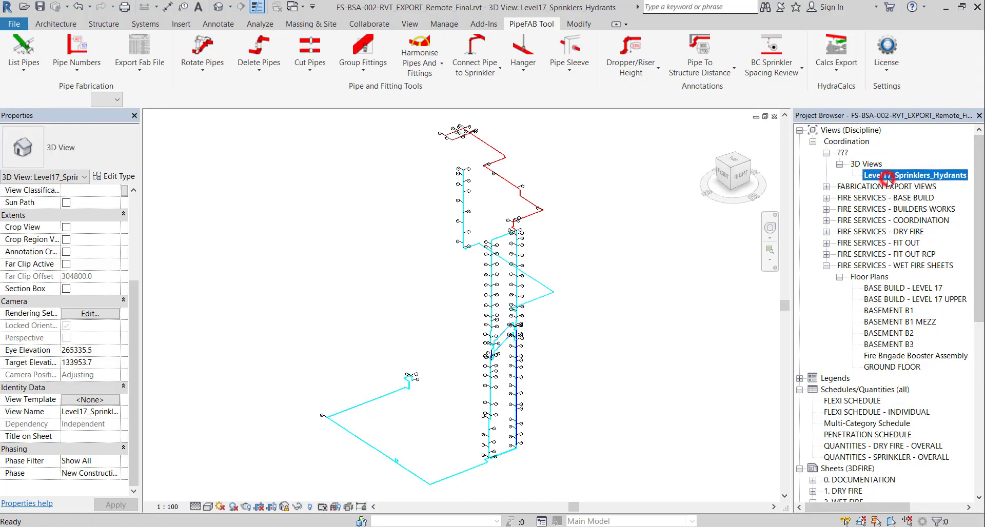
click(677, 284)
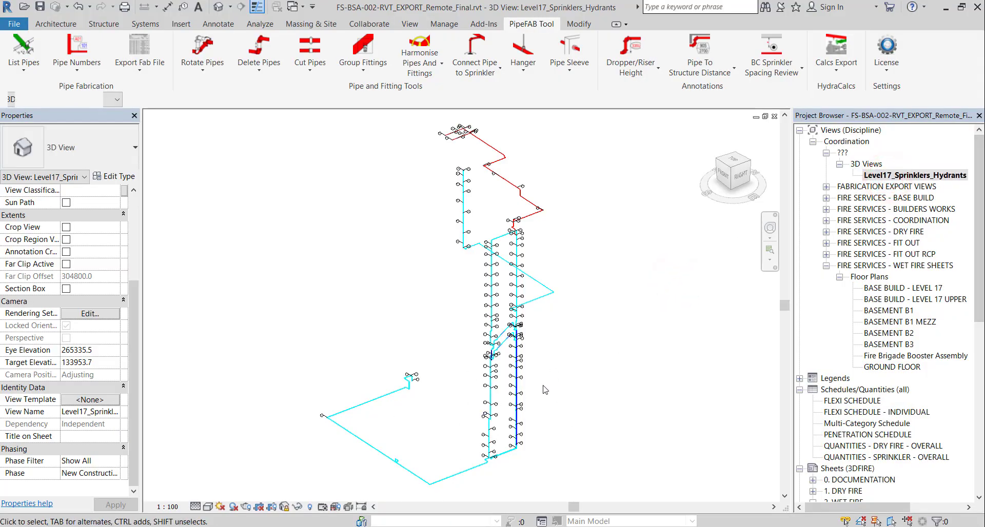
right_click(906, 176)
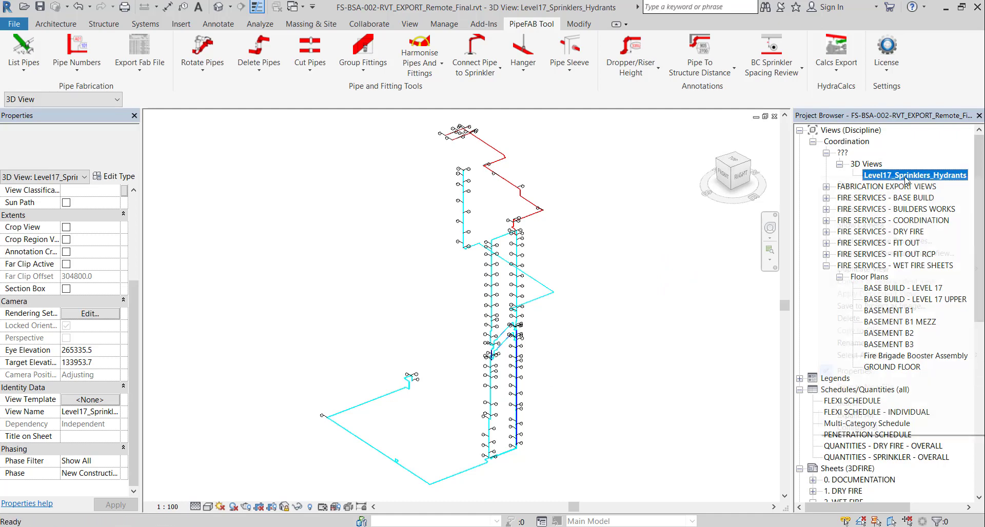
mouse_move(862, 271)
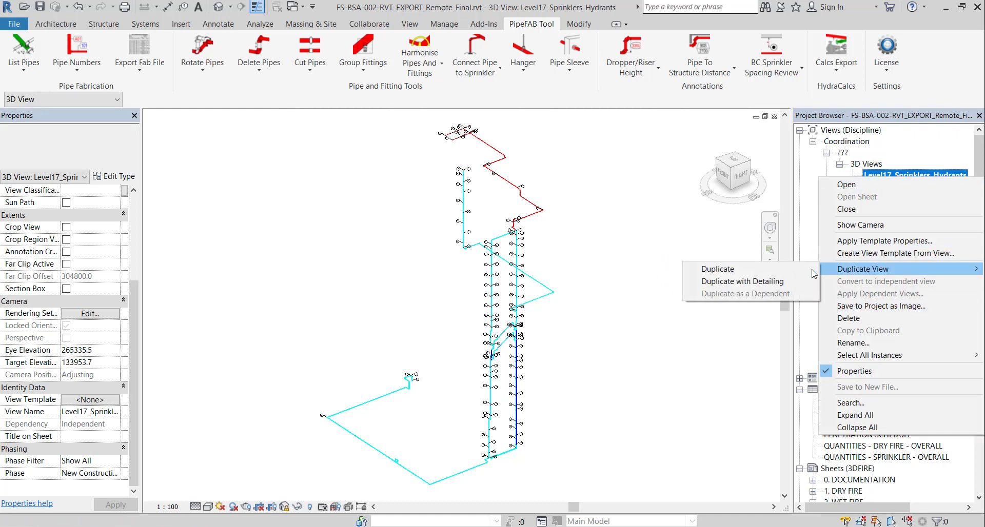
click(791, 274)
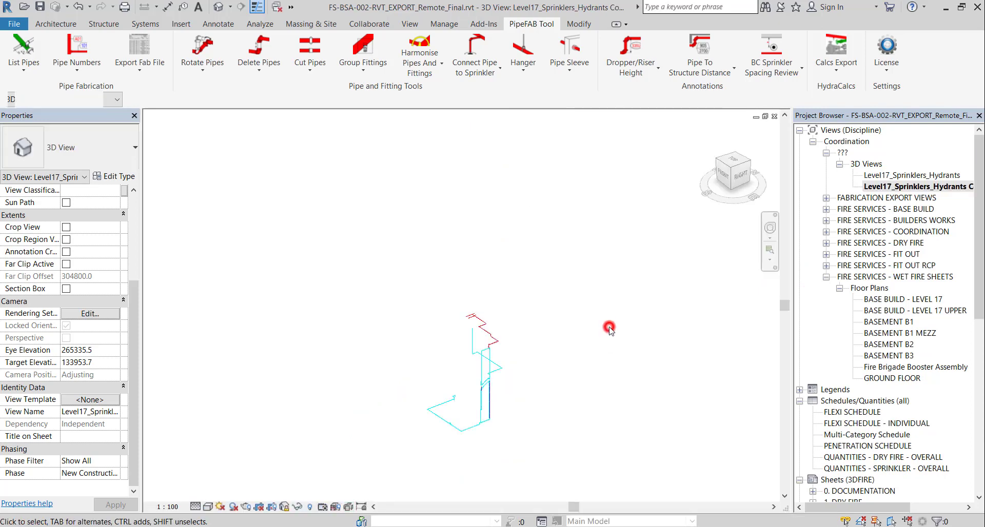
Hide the lower group of pipes and fittings in the copied 3D view.
scroll(445, 295, up, 8)
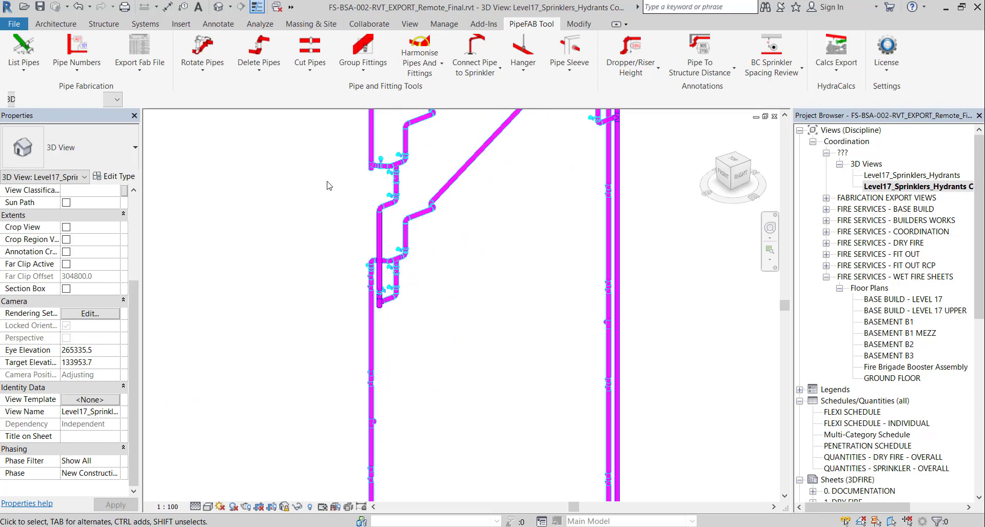
drag(385, 171, 594, 440)
scroll(470, 148, up, 3)
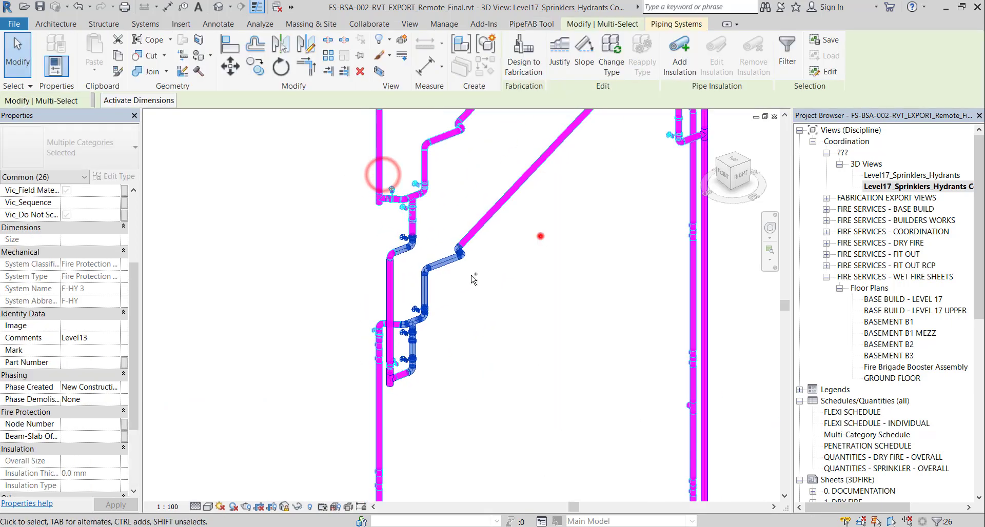
scroll(470, 147, up, 5)
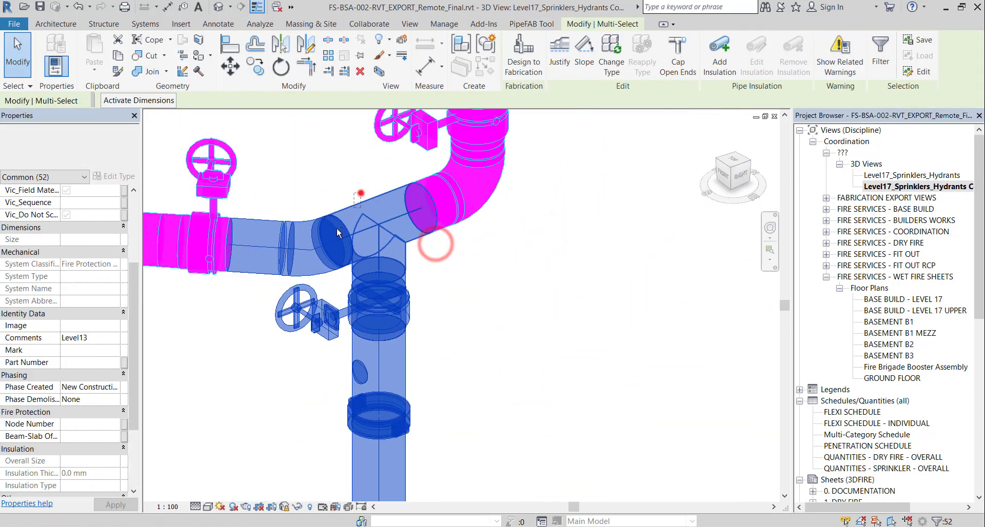
scroll(365, 220, down, 2)
shift+middle_drag(364, 220, 363, 187)
drag(400, 252, 319, 460)
shift+middle_drag(411, 265, 409, 262)
drag(277, 282, 448, 456)
shift+middle_drag(448, 456, 182, 402)
shift+middle_drag(154, 363, 287, 398)
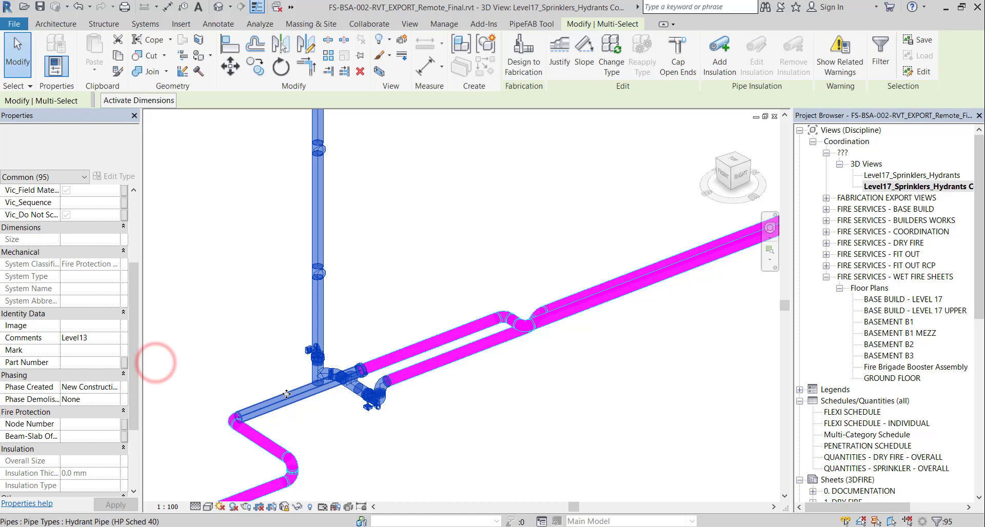
shift+middle_drag(365, 409, 281, 400)
shift+click(264, 286)
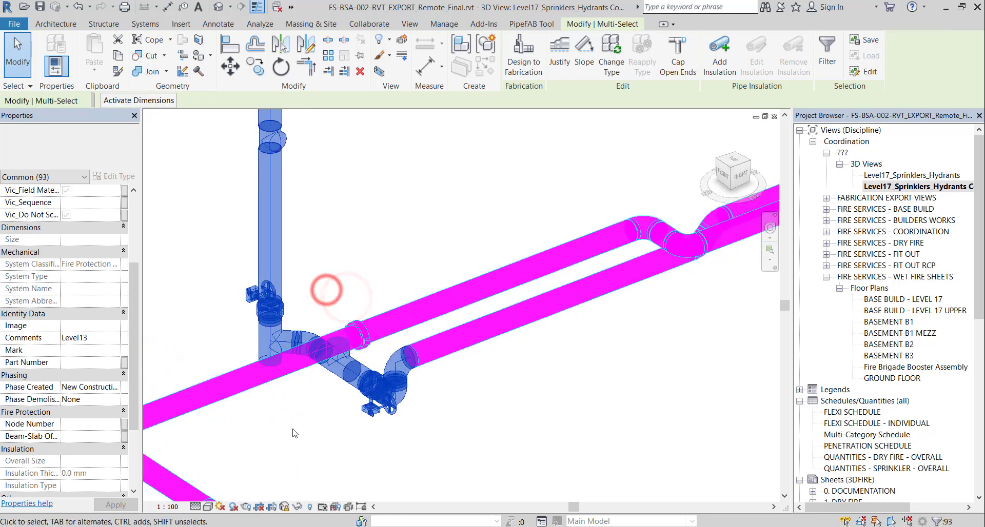
click(392, 41)
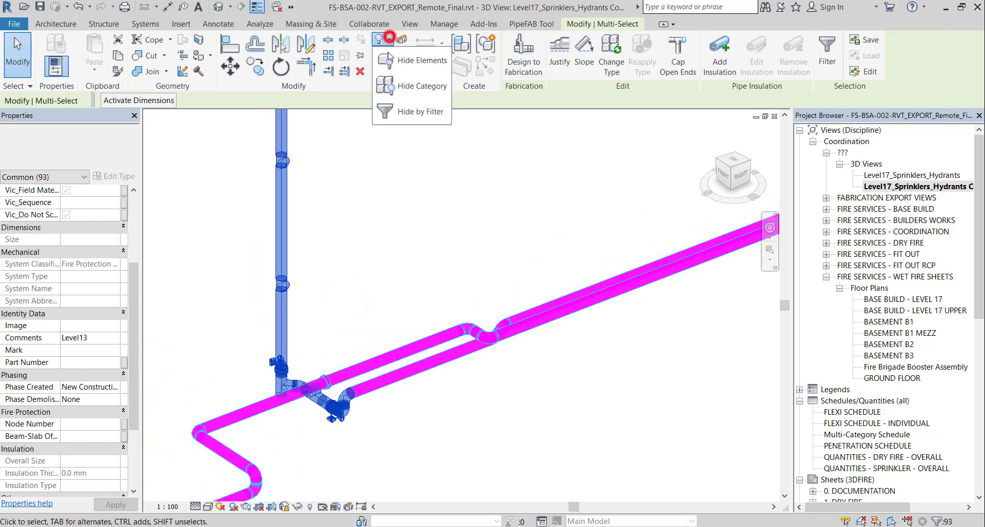
click(397, 56)
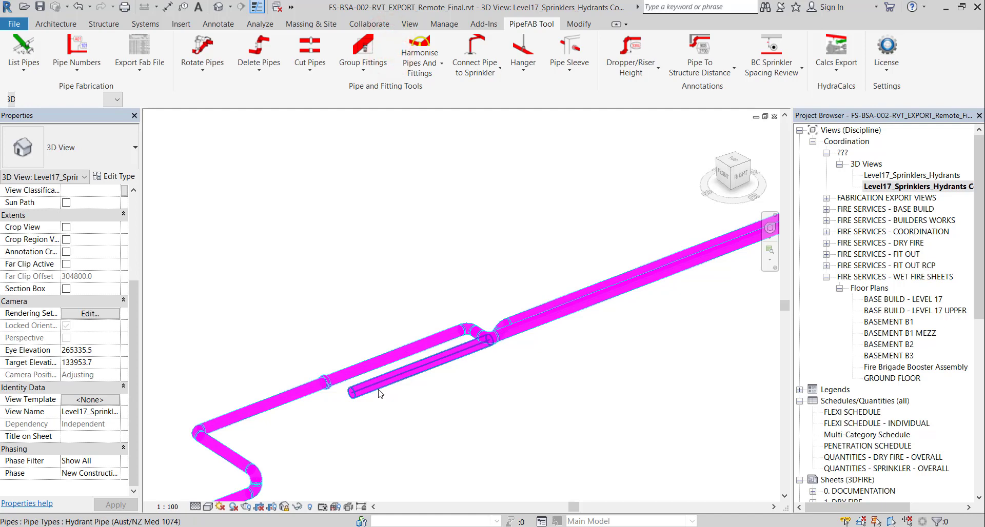
Hide an entire pipe branch selected with Tab.
key(Tab)
click(379, 393)
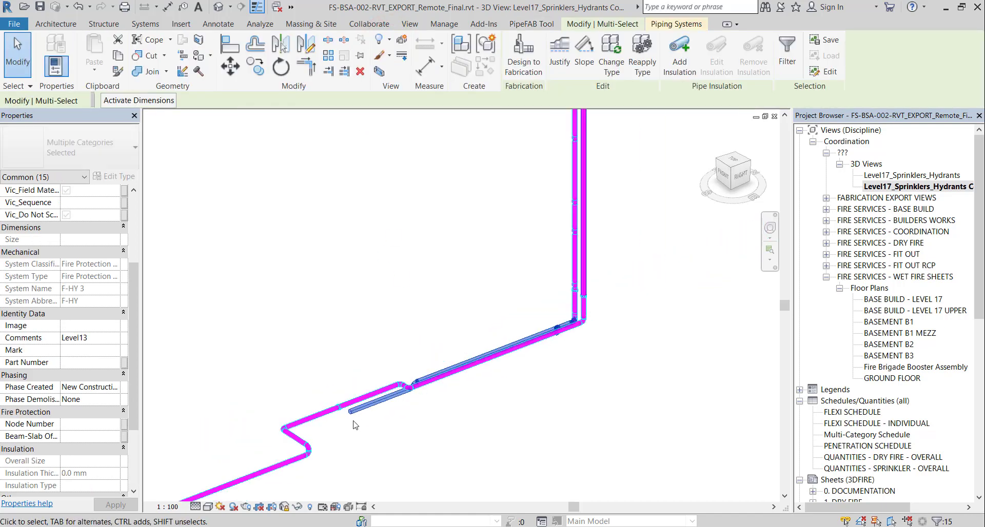
click(389, 34)
click(388, 65)
click(525, 450)
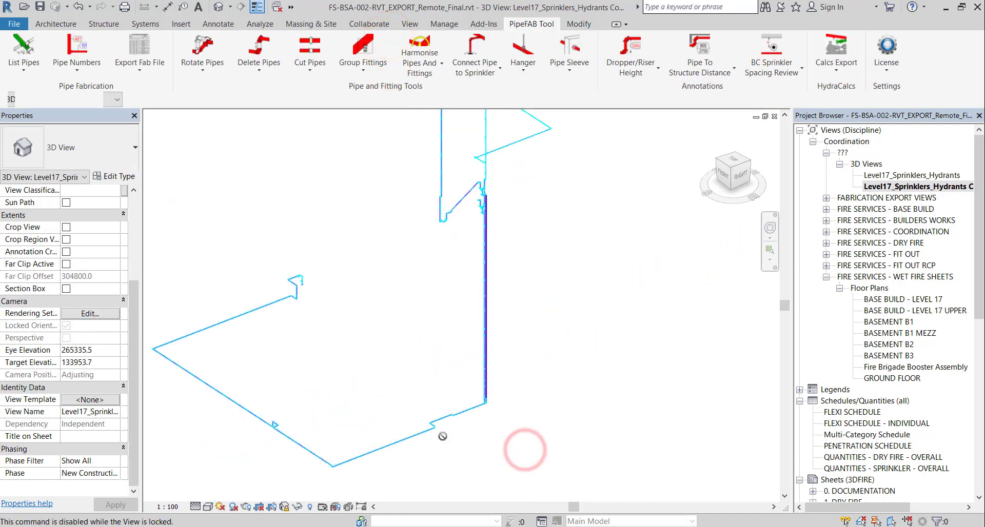
Unlock the 3D view, orbit it, and hide the selected riser pipes.
click(285, 507)
click(298, 493)
shift+middle_drag(587, 441, 549, 461)
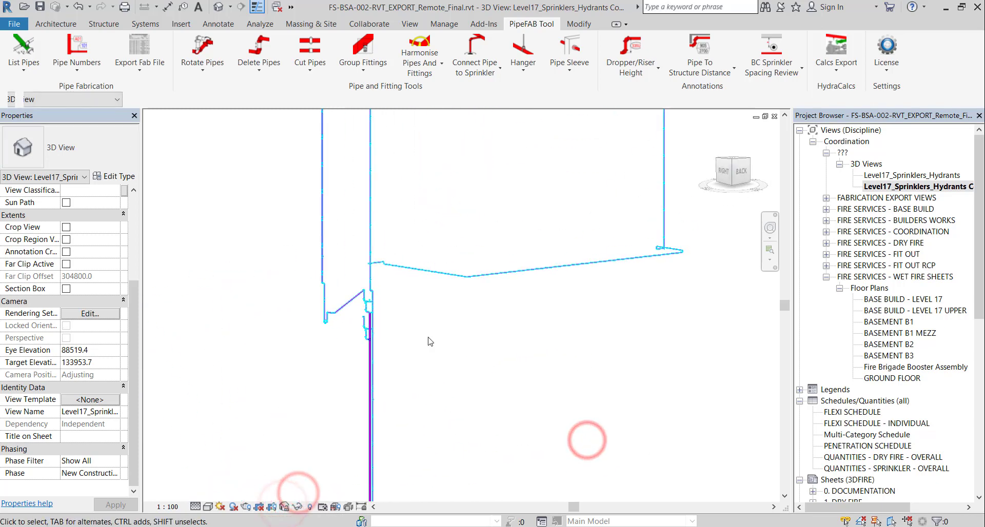
click(363, 214)
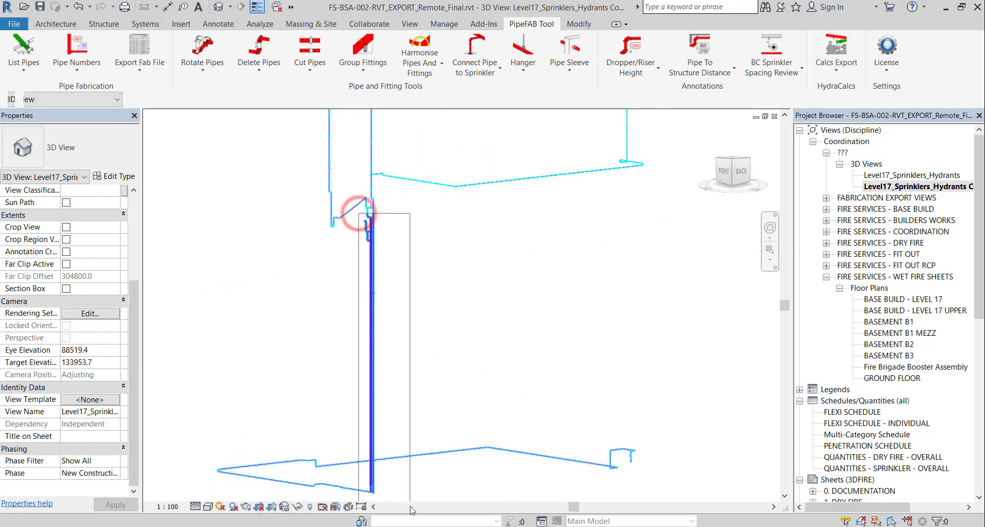
scroll(372, 289, up, 5)
scroll(360, 241, up, 2)
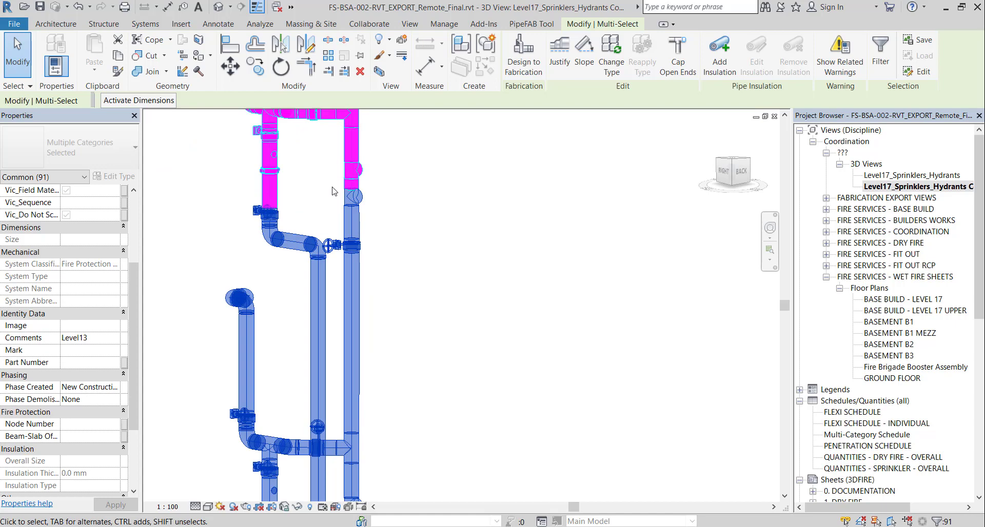
shift+drag(367, 227, 367, 227)
scroll(359, 241, down, 1)
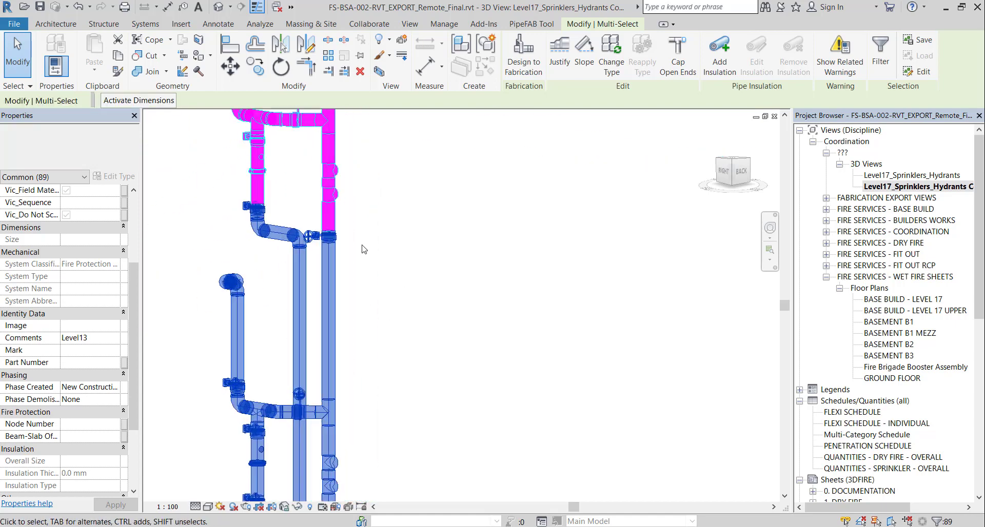
scroll(346, 258, up, 2)
drag(282, 200, 344, 259)
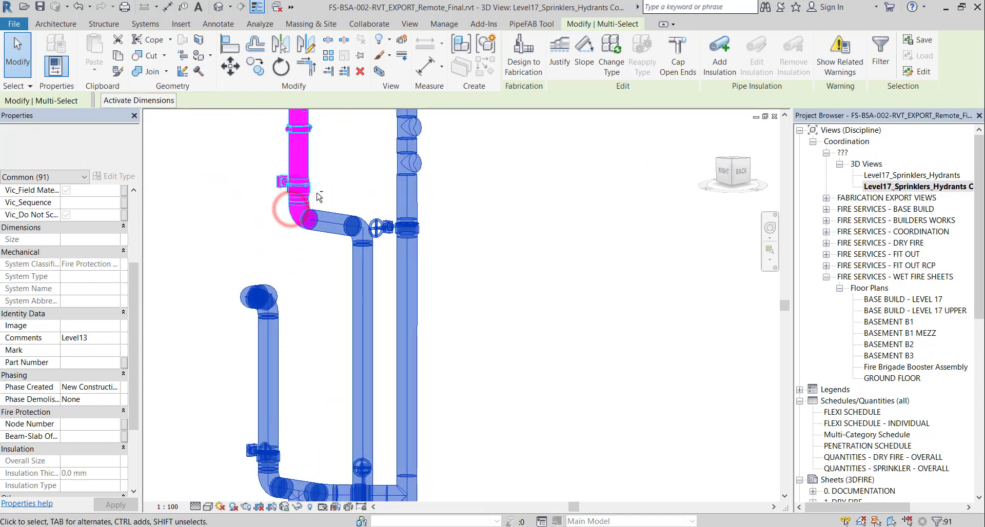
scroll(345, 259, up, 2)
drag(241, 176, 386, 319)
scroll(328, 256, down, 4)
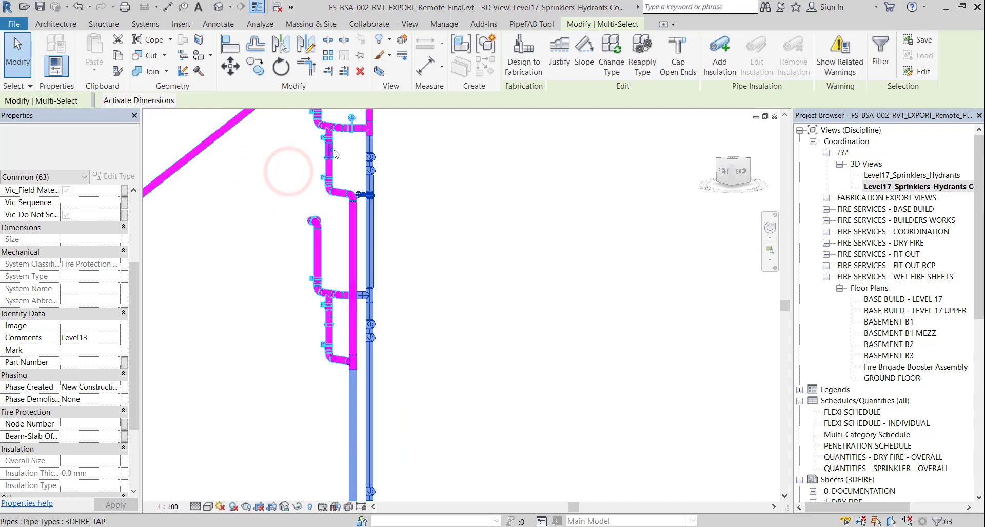
shift+click(325, 245)
scroll(323, 241, up, 5)
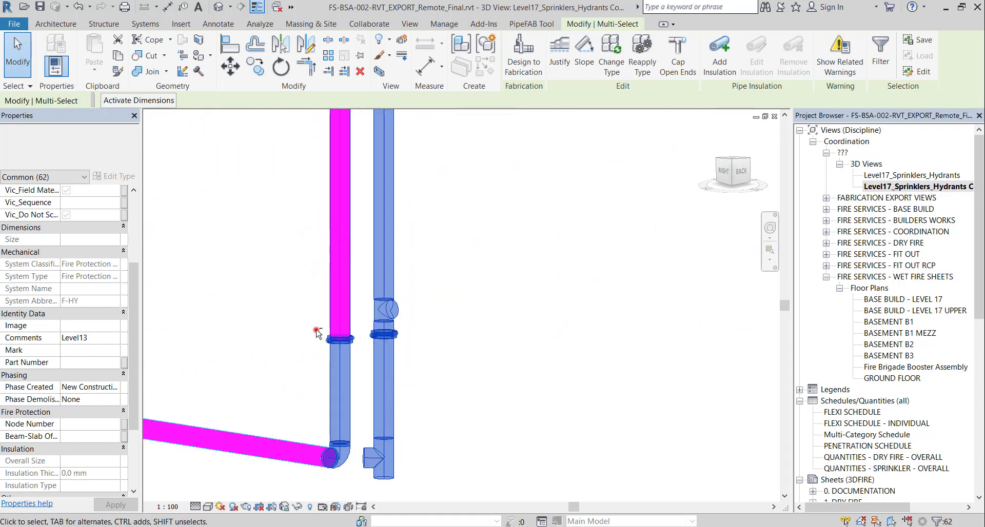
drag(315, 330, 357, 488)
scroll(328, 307, down, 5)
scroll(329, 307, up, 4)
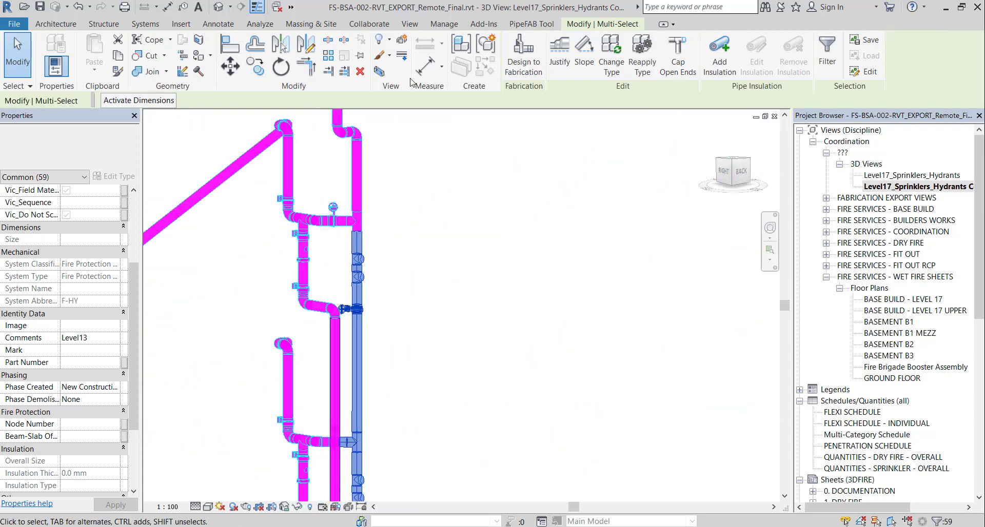
click(383, 38)
click(405, 62)
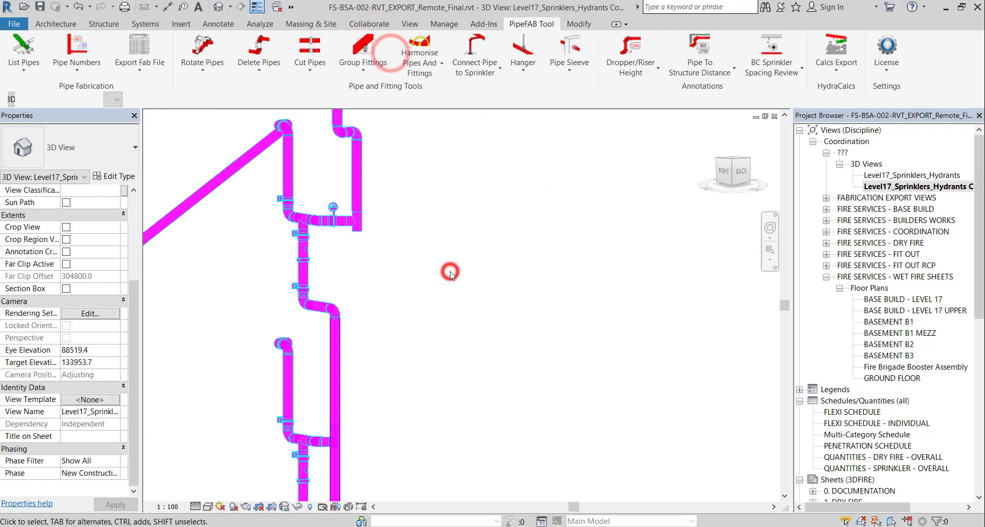
Hide the left sprinkler branch and orbit to check the remaining pipes.
scroll(450, 271, down, 3)
scroll(401, 337, up, 3)
drag(313, 233, 467, 396)
scroll(461, 327, up, 2)
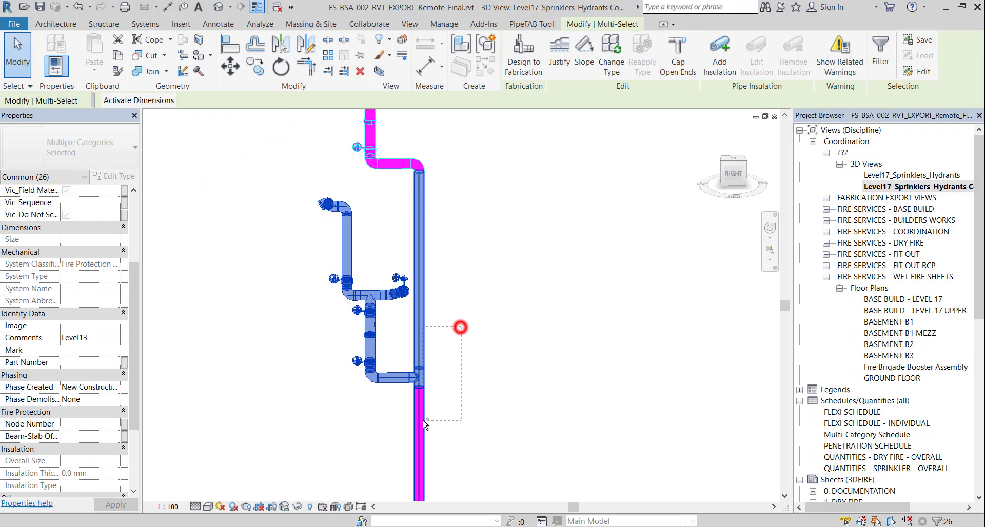
scroll(457, 412, down, 2)
click(383, 39)
click(393, 61)
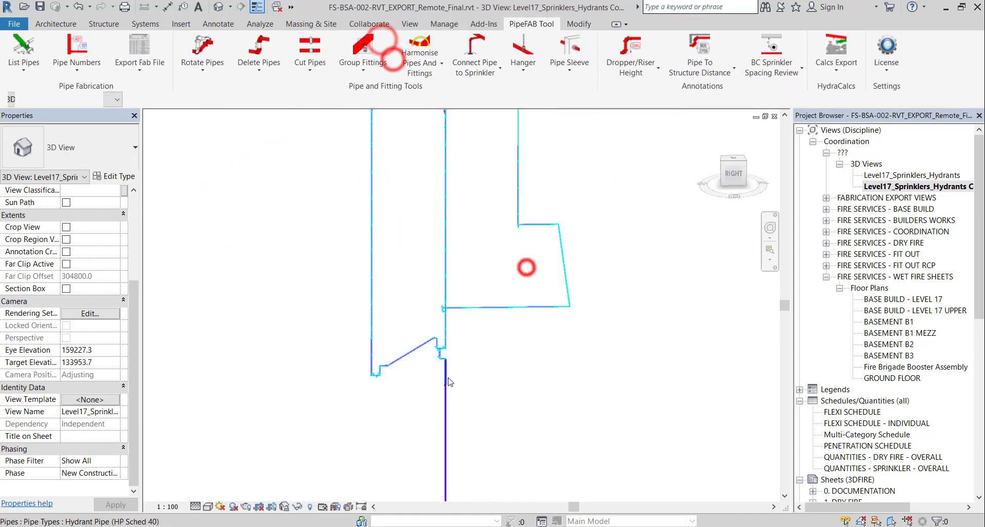
shift+middle_drag(526, 268, 337, 414)
scroll(406, 413, up, 3)
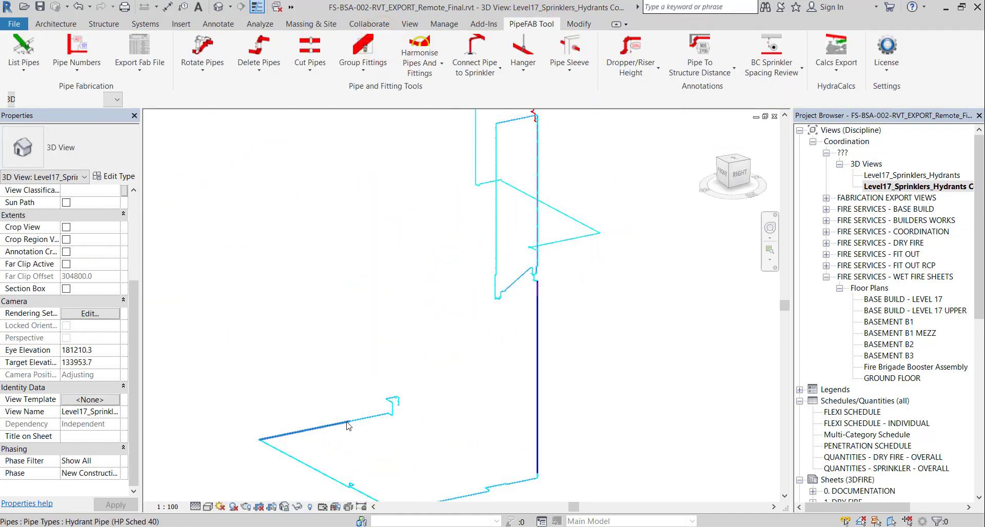
scroll(372, 392, up, 5)
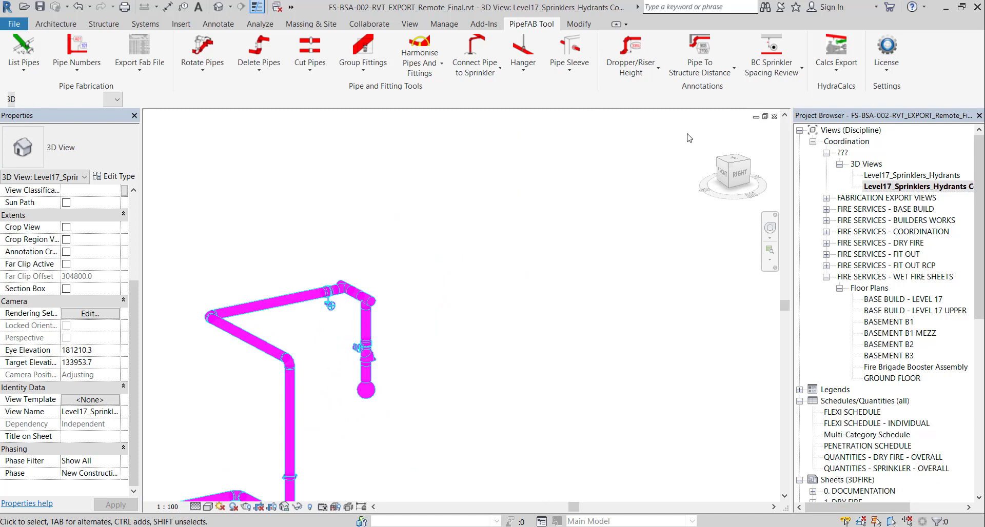
click(836, 67)
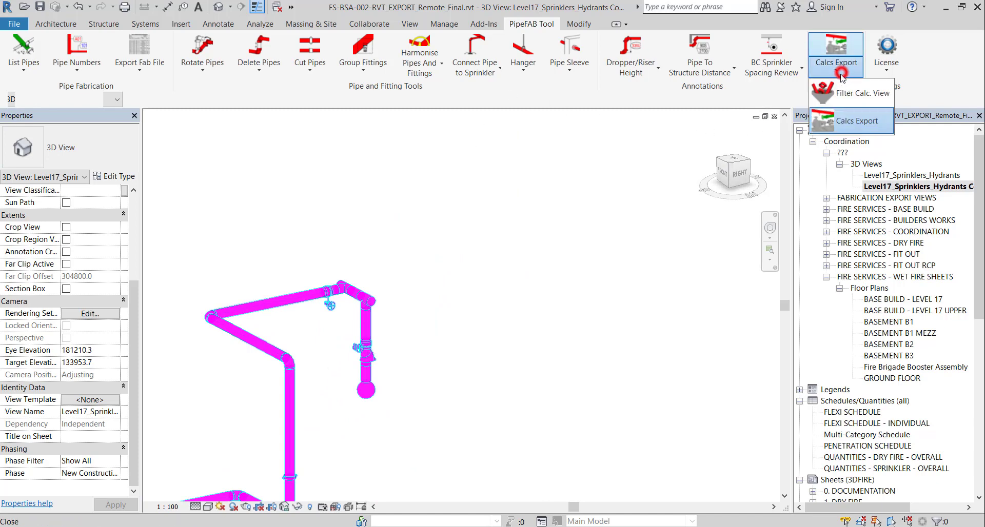
Start the PipeFAB calcs export on the pipe network, confirming that items are hidden in the view.
click(843, 123)
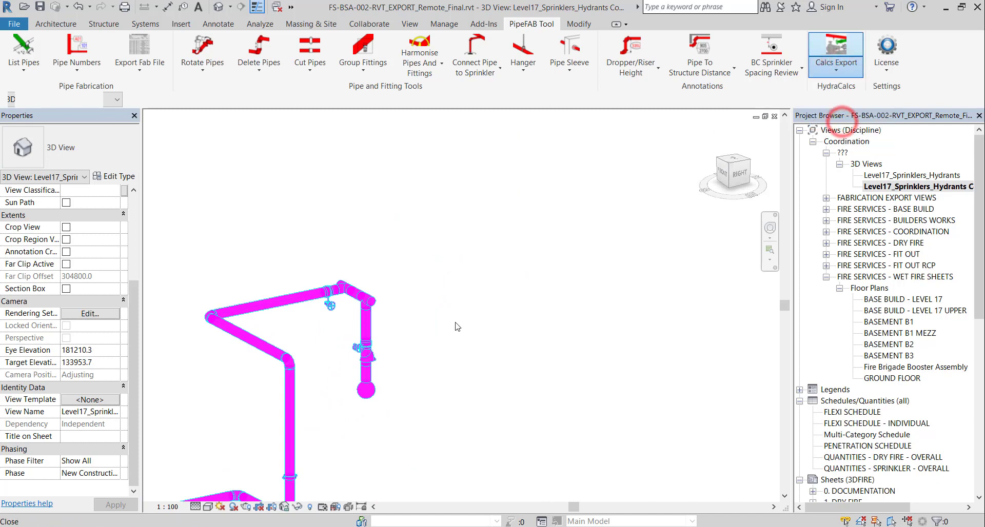
click(370, 381)
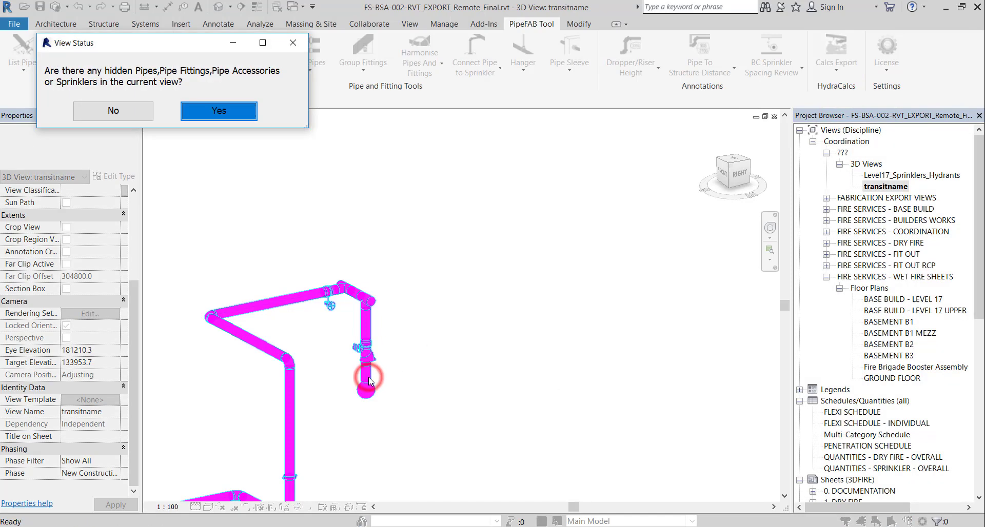
click(226, 115)
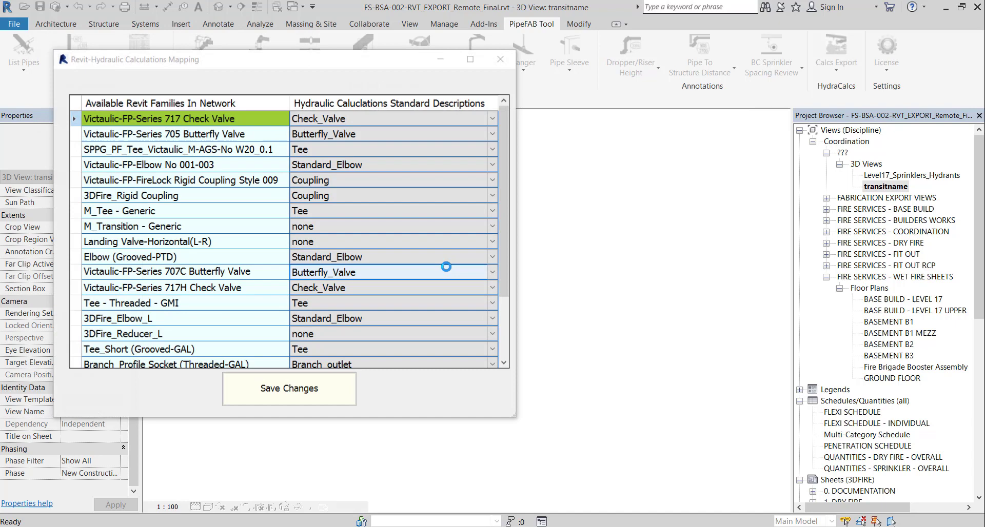
Map both Landing Valve-Horizontal families, R-L and L-R, to Hydrant.
scroll(417, 333, down, 2)
click(487, 336)
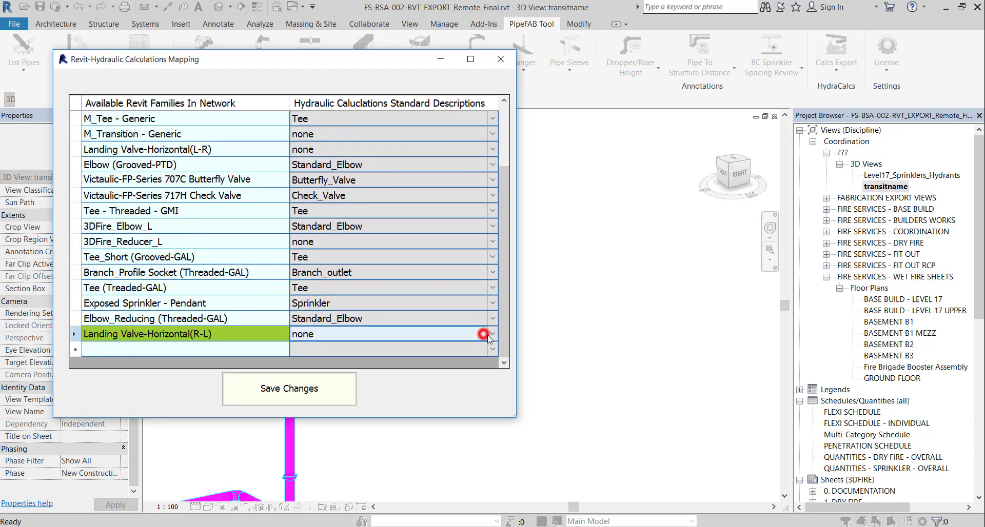
click(490, 335)
click(344, 286)
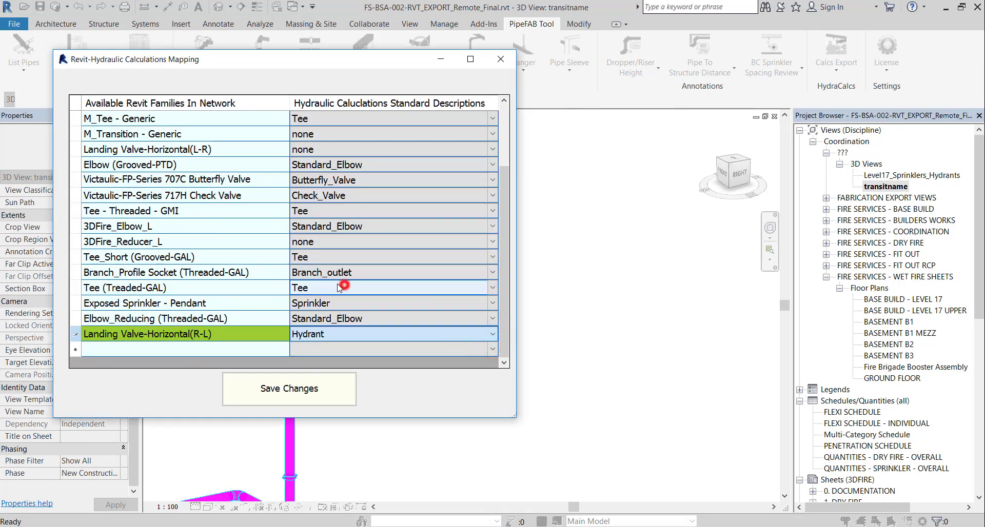
click(197, 288)
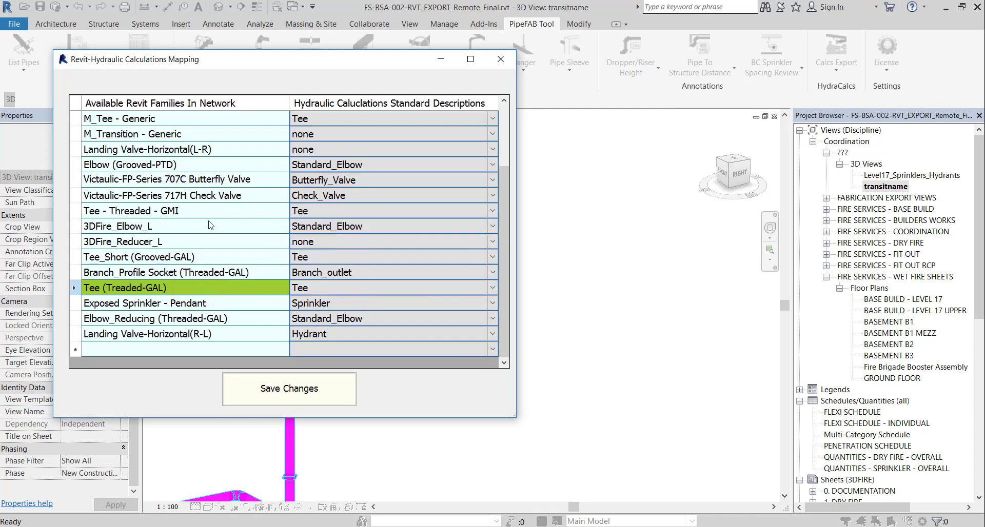
click(239, 151)
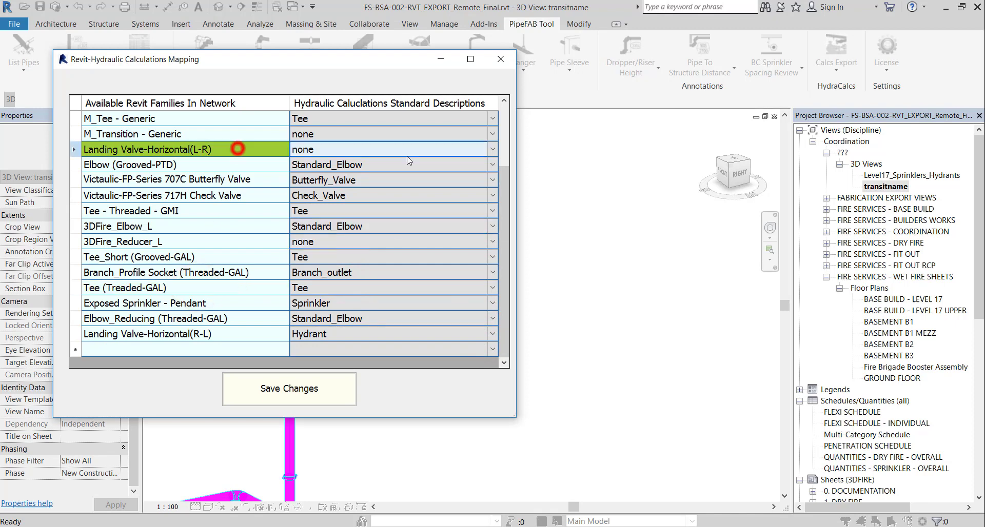
click(494, 149)
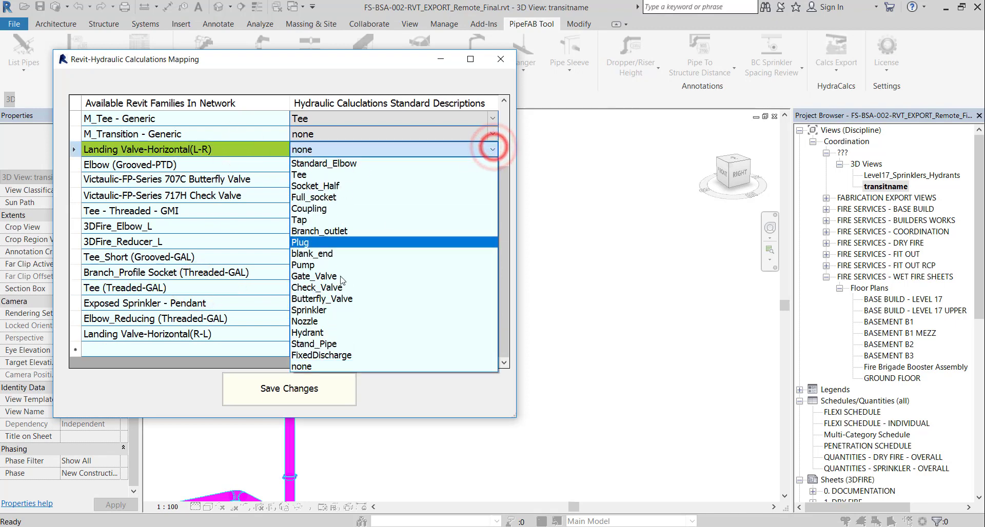
click(319, 334)
click(194, 242)
Save the mapping and export the network as Level17_Sprinklers_Hydrants_NoBottomRing.Dat.
click(286, 385)
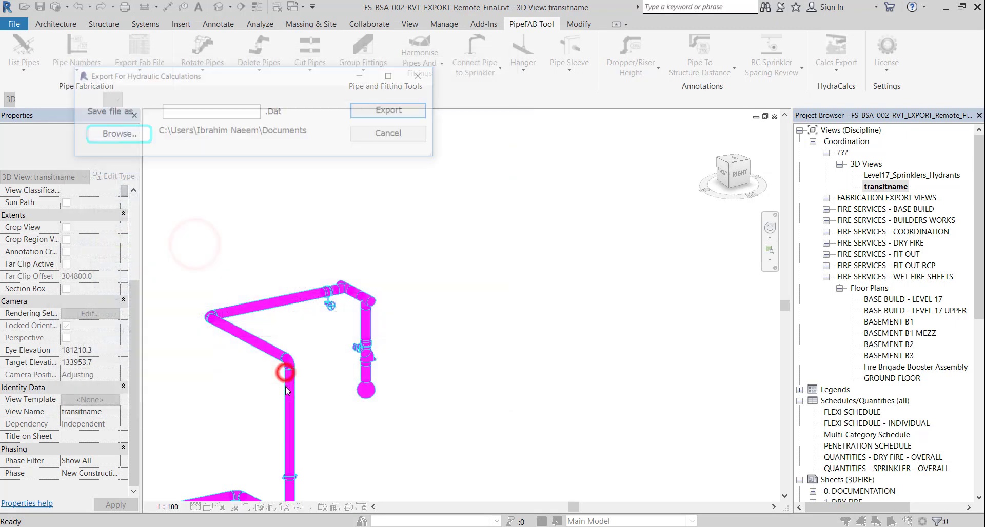
click(240, 110)
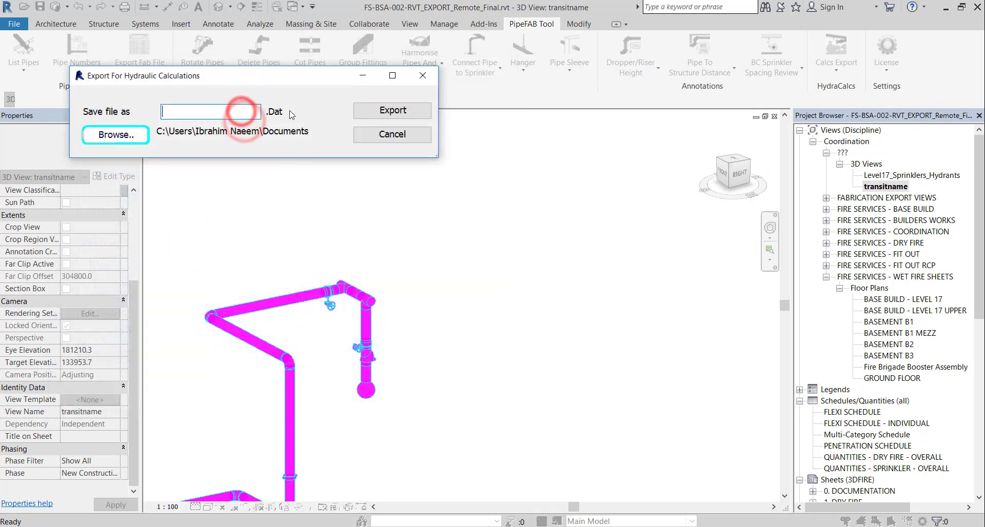
text(L)
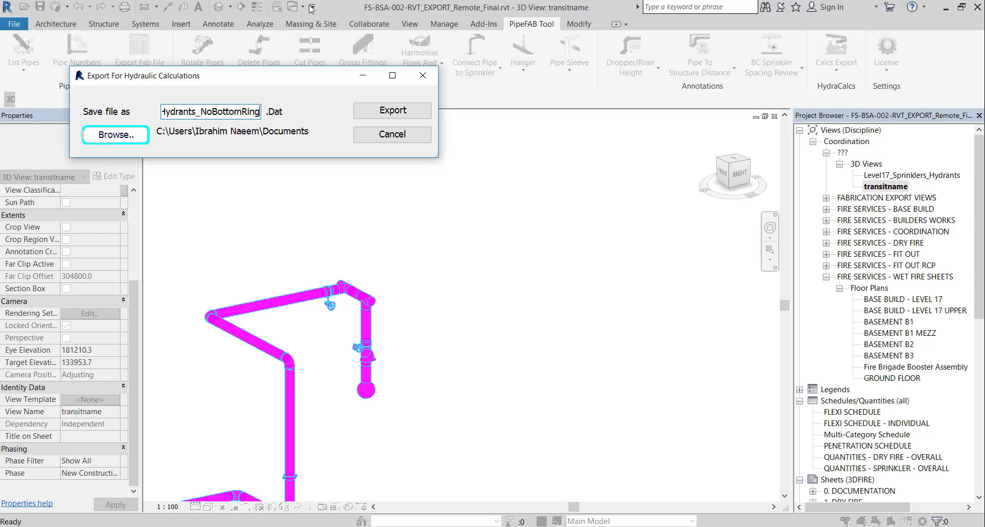
click(368, 109)
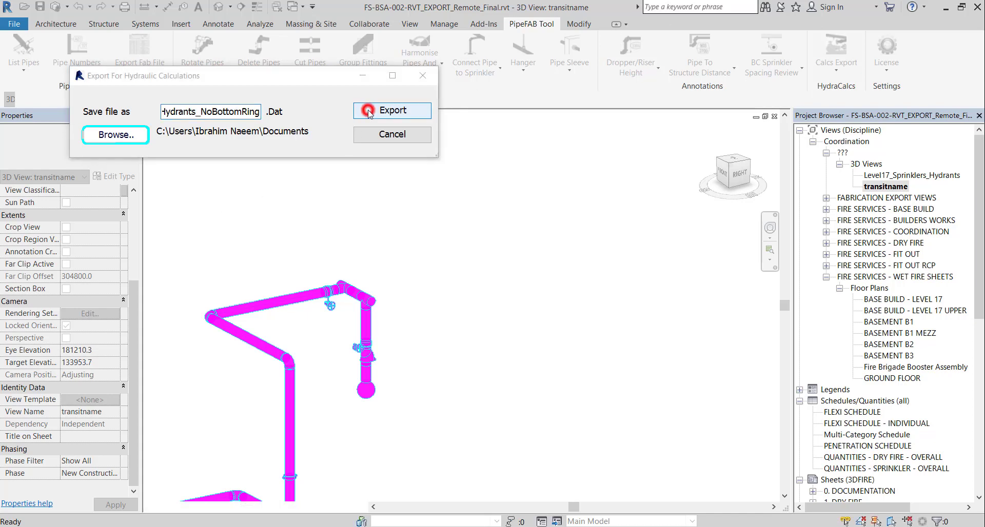
click(578, 277)
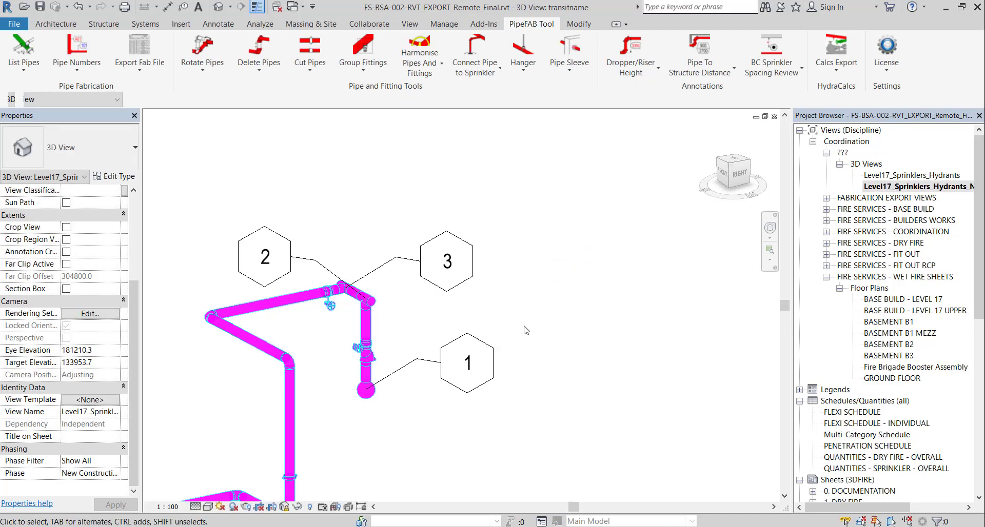
click(519, 291)
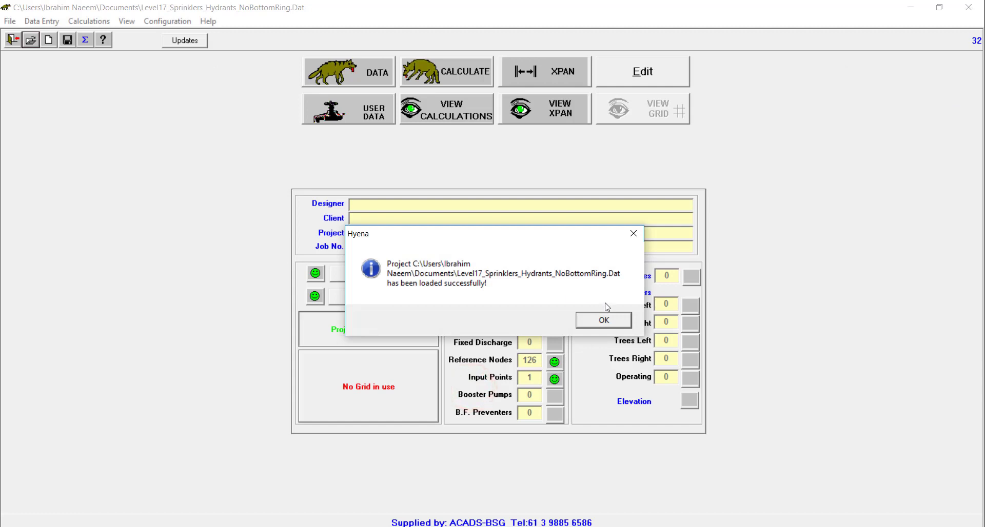
Acknowledge the loaded file and review the imported Pipes and Input Points data.
click(603, 318)
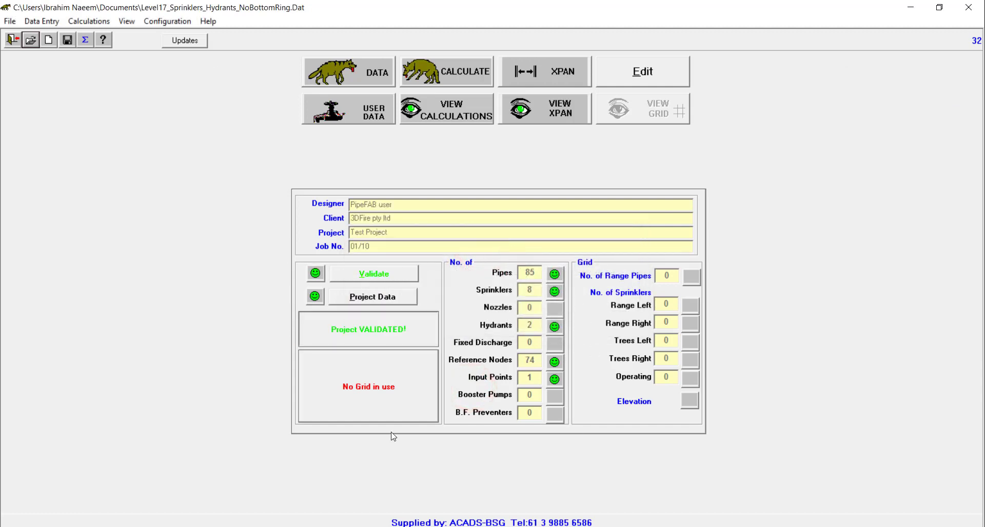
click(288, 57)
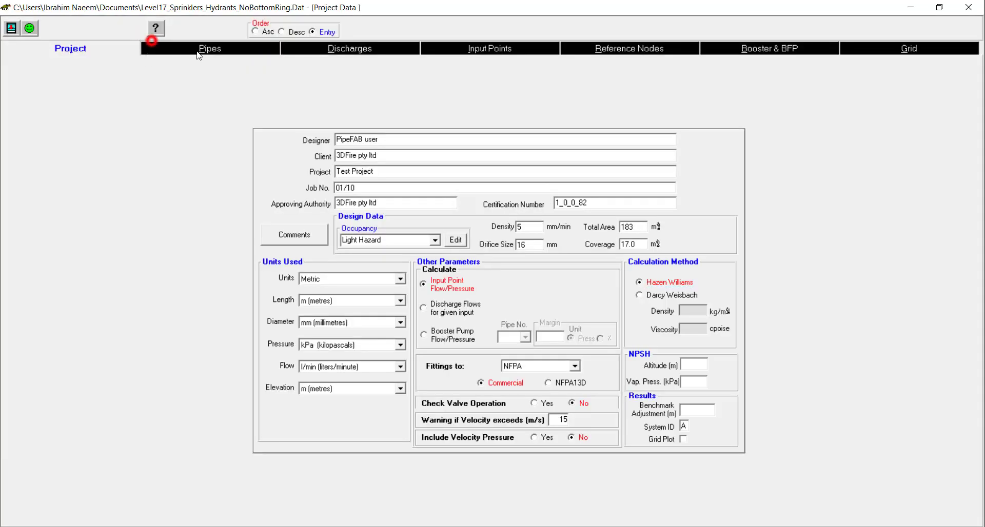
click(198, 51)
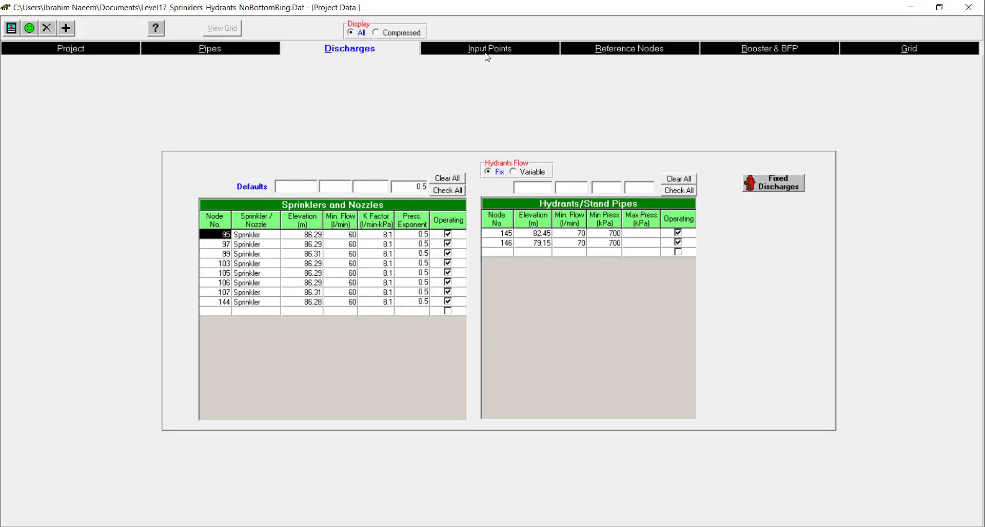
click(481, 51)
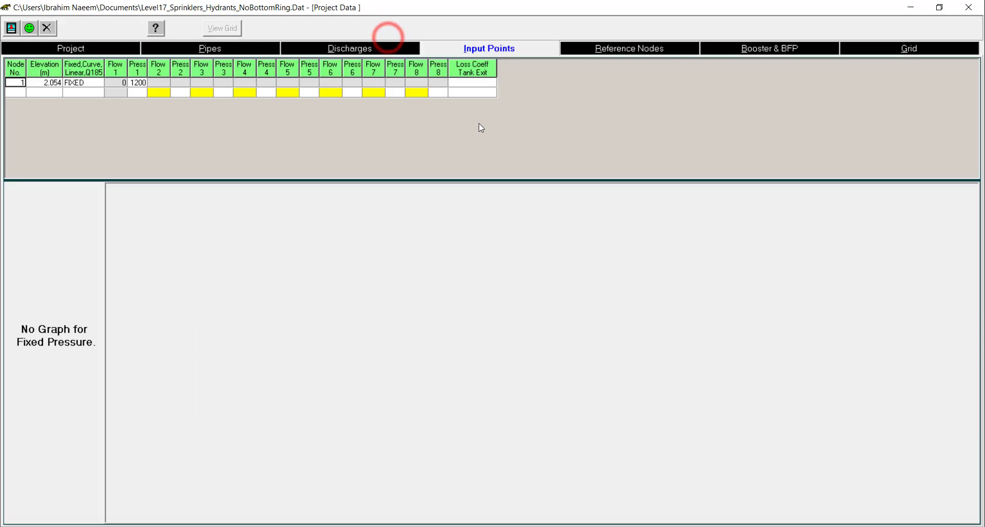
click(58, 50)
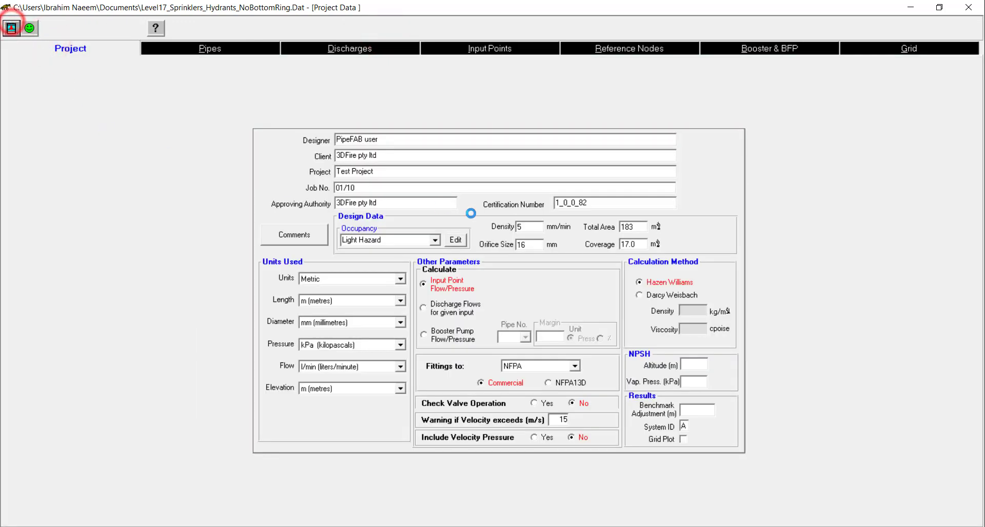
Run the hydraulic calculation and check the results, which show a total flow of 1315 l/m.
click(439, 72)
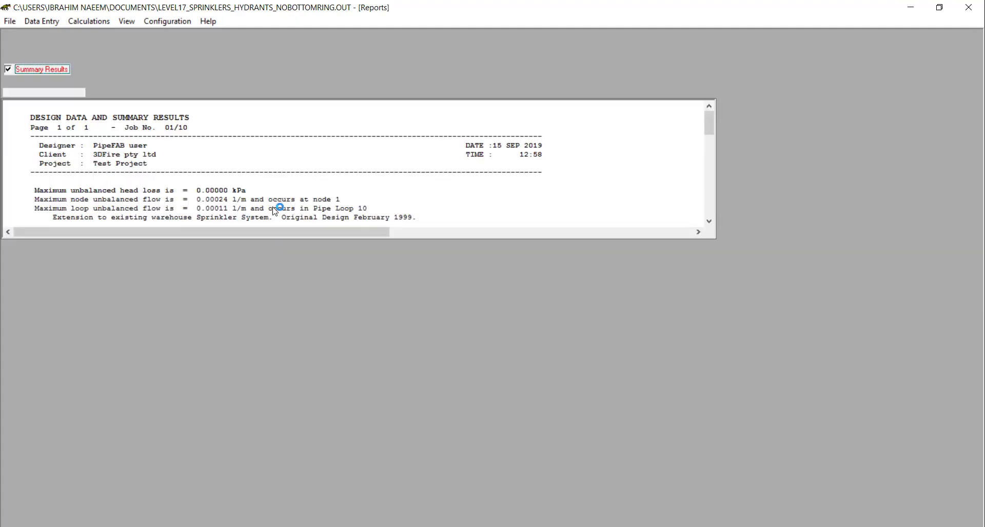
scroll(292, 230, down, 6)
scroll(292, 230, up, 5)
scroll(293, 229, up, 1)
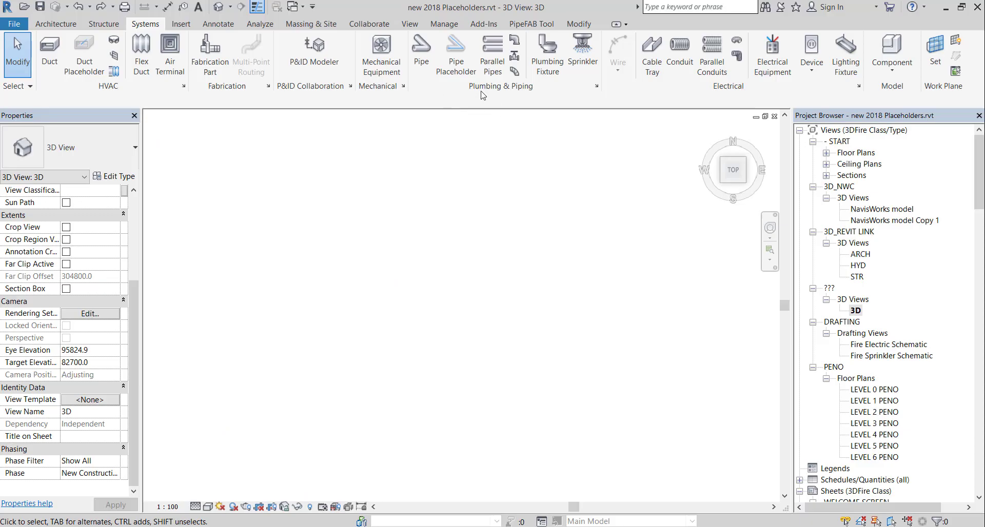
Draw a 65 mm pipe placeholder main that runs up, then turns horizontal.
click(456, 54)
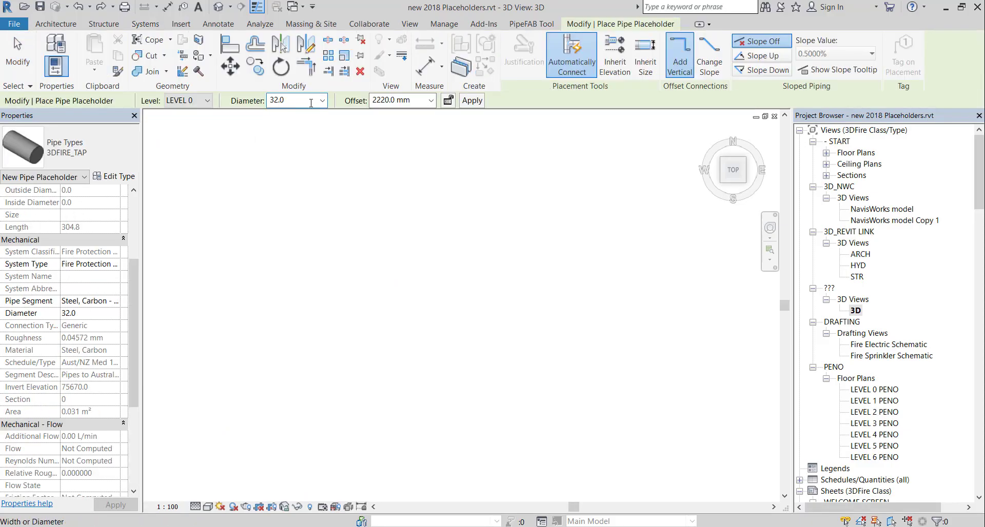
click(322, 101)
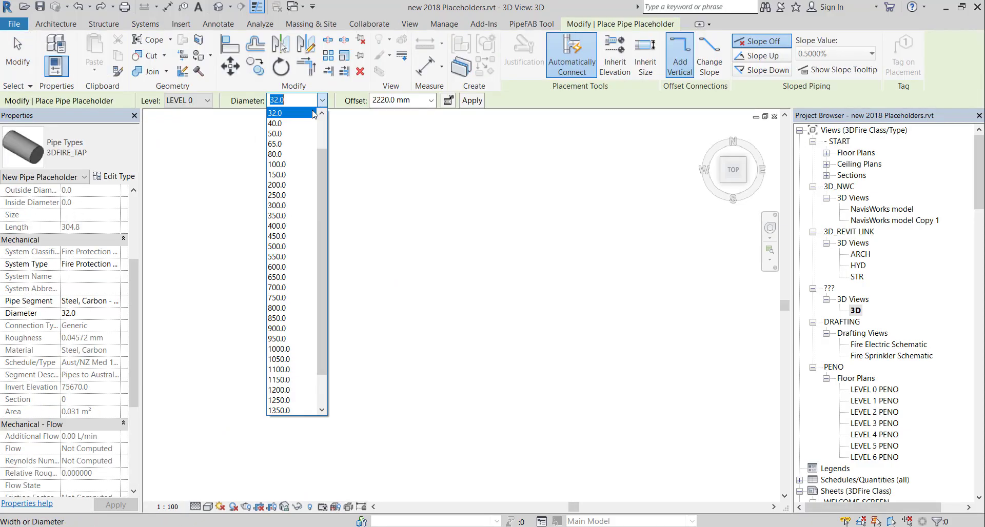
click(290, 144)
click(555, 448)
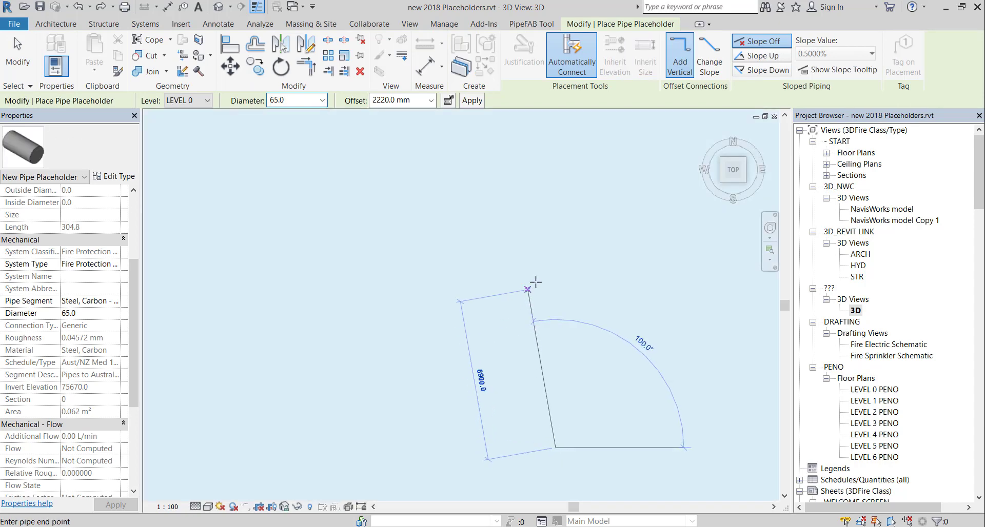
click(554, 278)
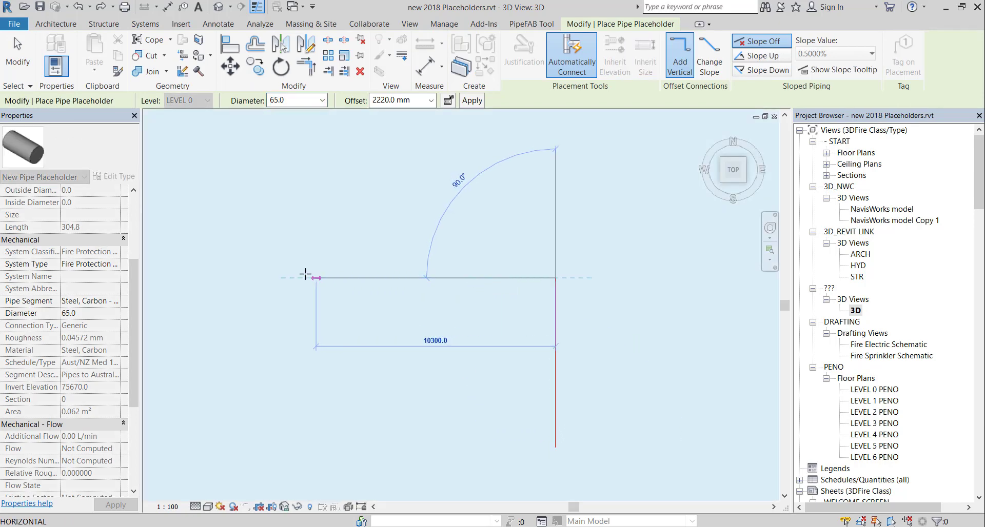
click(321, 279)
key(Escape)
key(Escape)
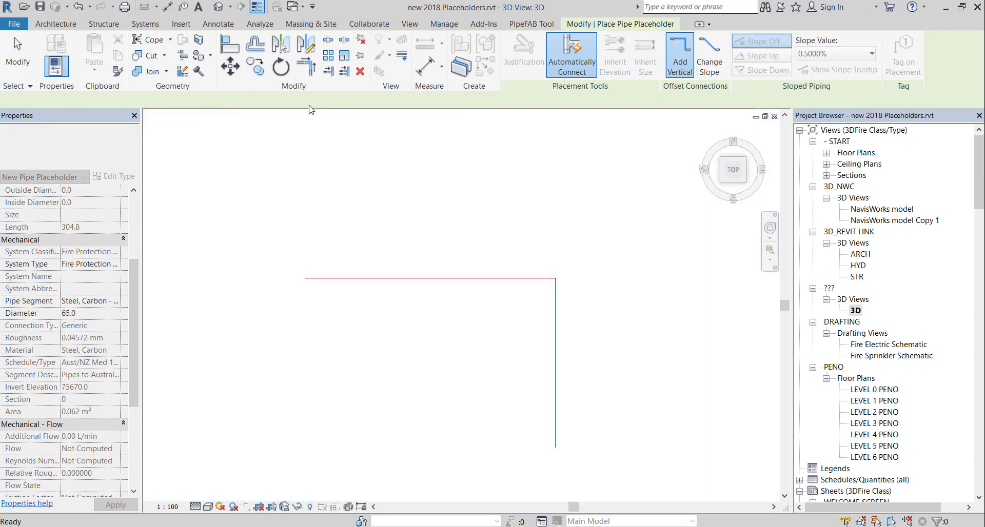
Add 32 mm pipe placeholder branches rising from the horizontal main.
click(322, 100)
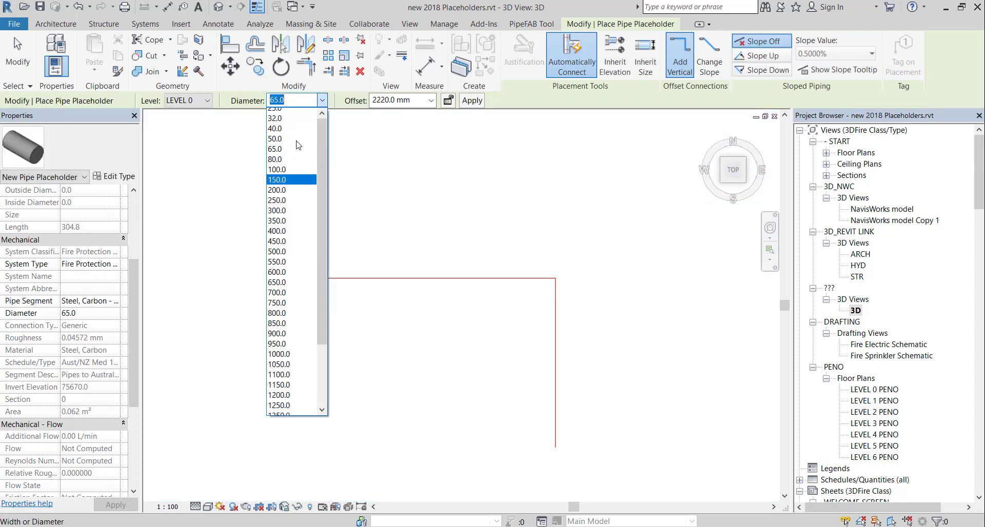
click(291, 154)
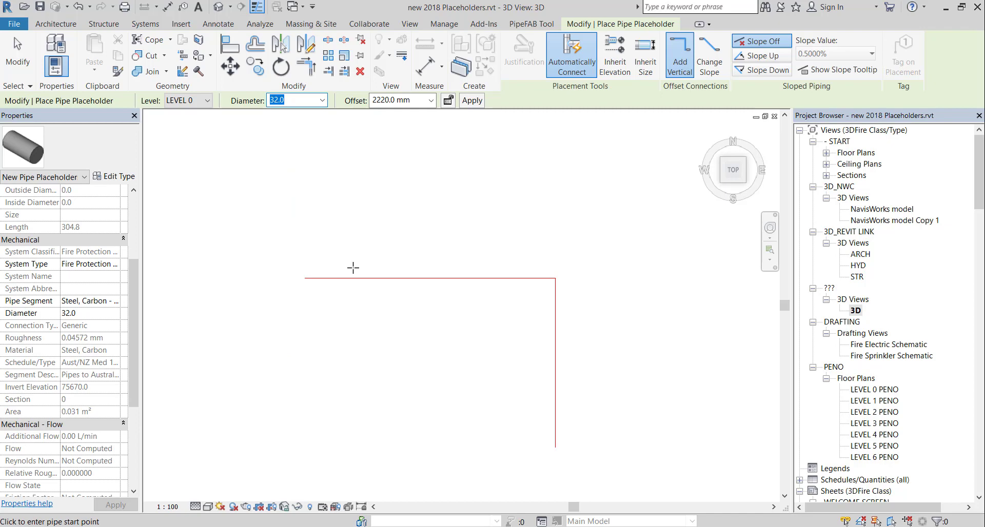
click(354, 278)
click(354, 130)
key(Escape)
key(Escape)
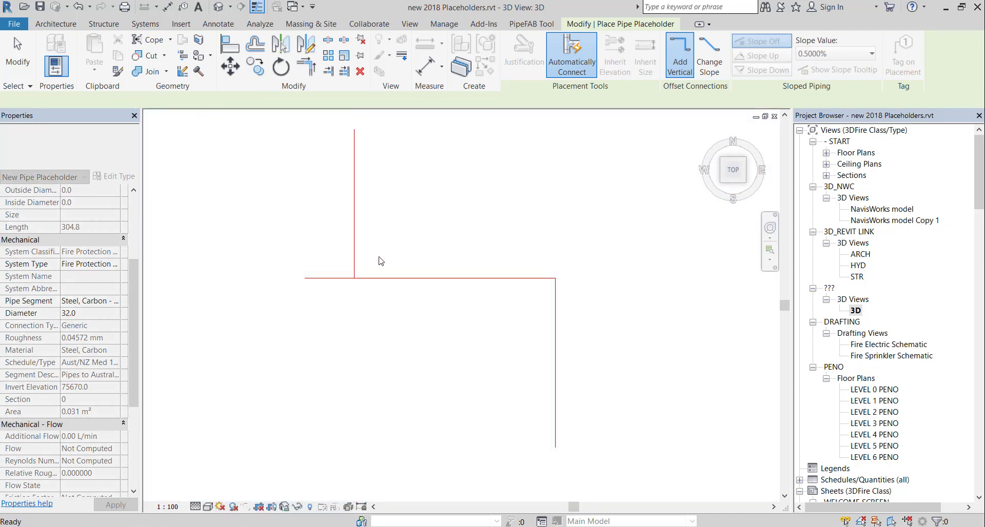
click(398, 278)
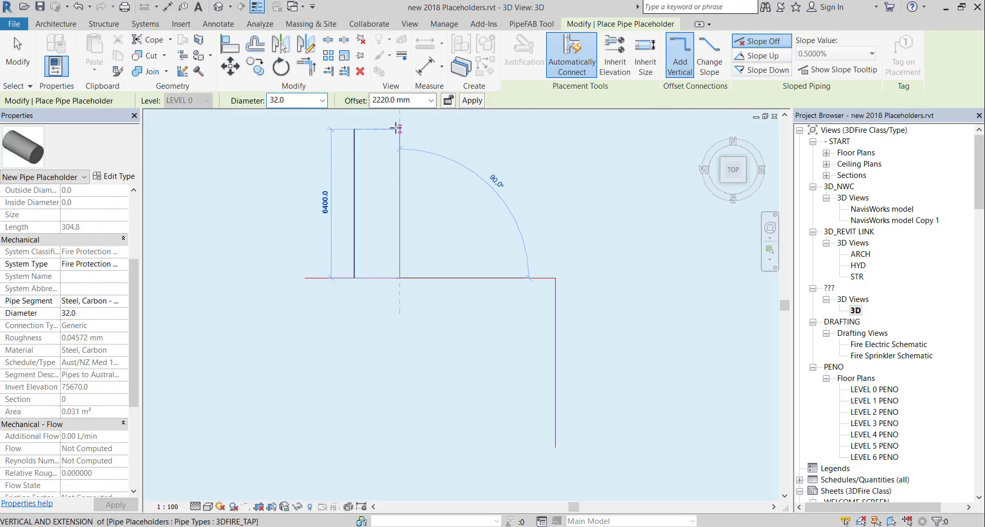
key(Escape)
key(Escape)
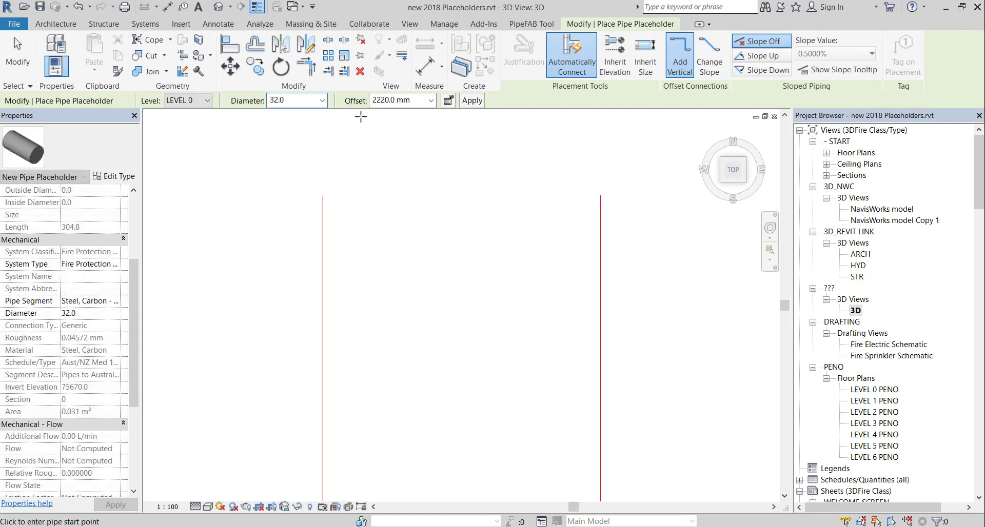
key(Escape)
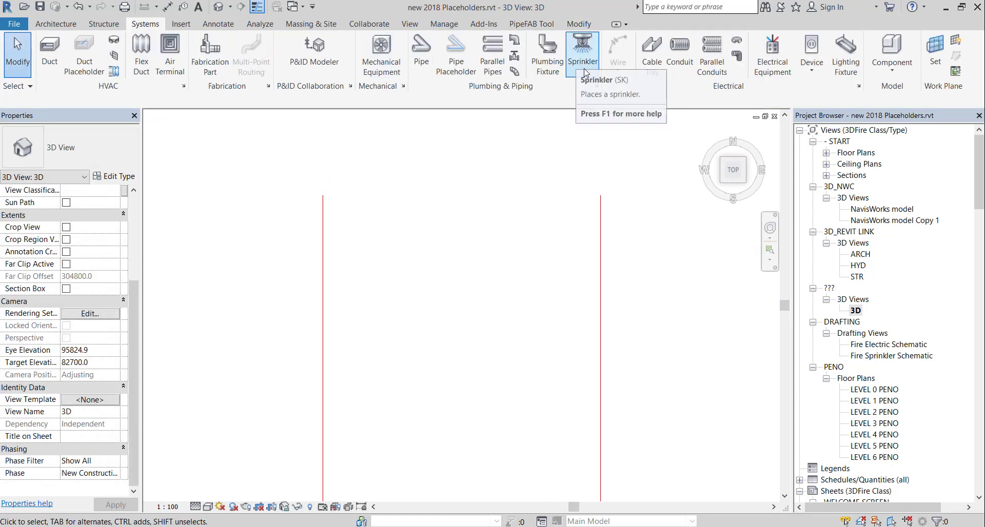
Place pendent sprinklers on the left branch and copy them onto the right branch.
click(577, 64)
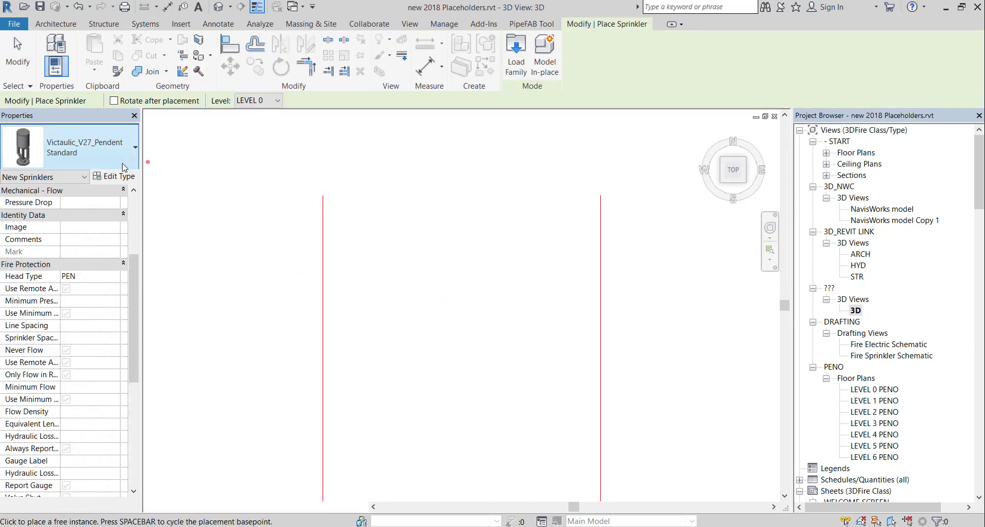
click(321, 215)
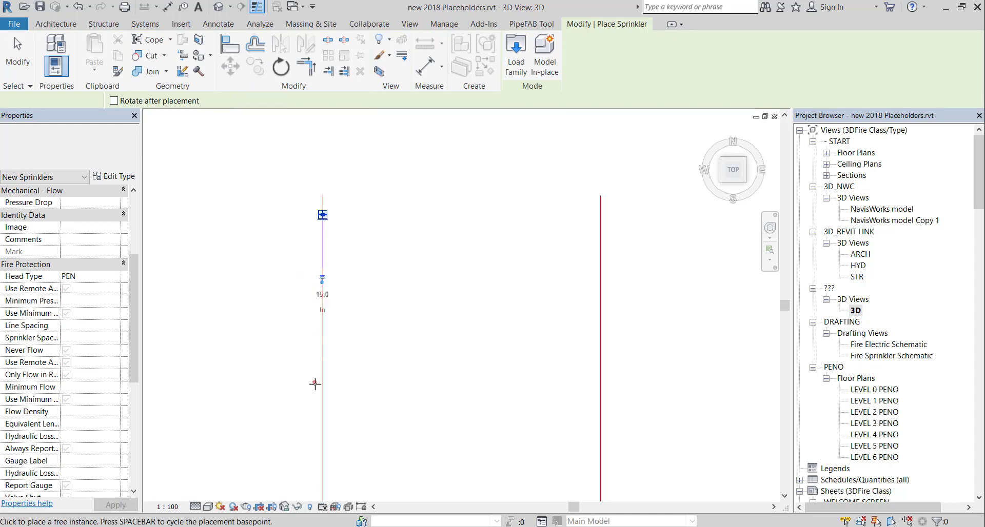
key(Escape)
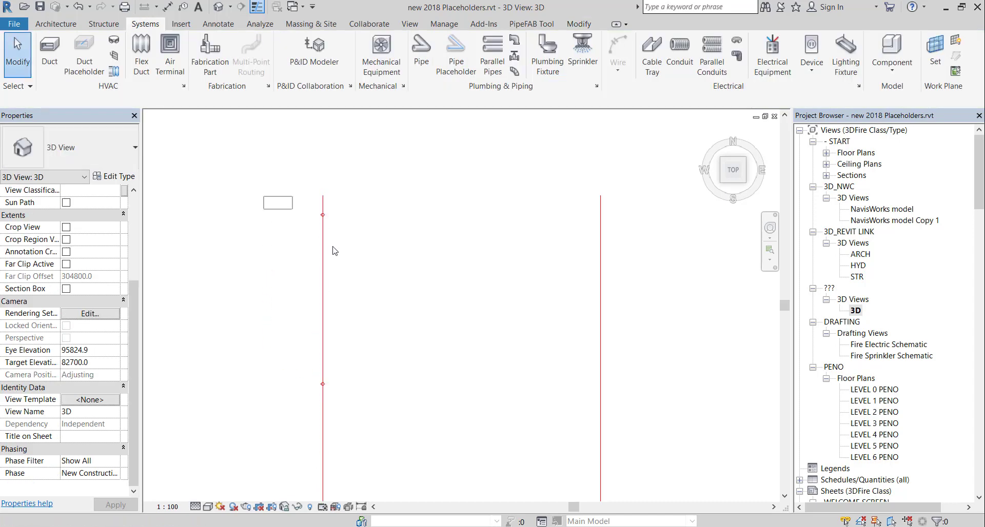
drag(264, 196, 403, 429)
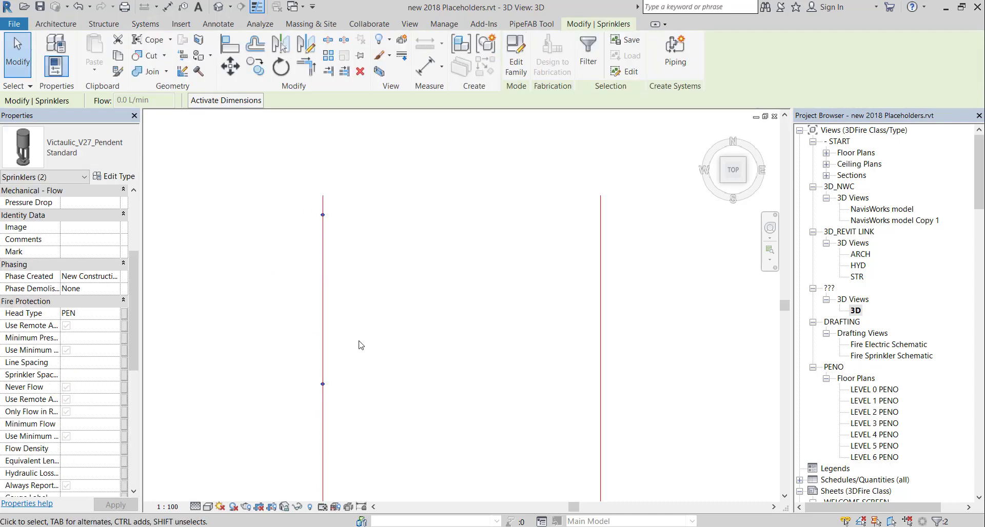
click(255, 67)
click(323, 285)
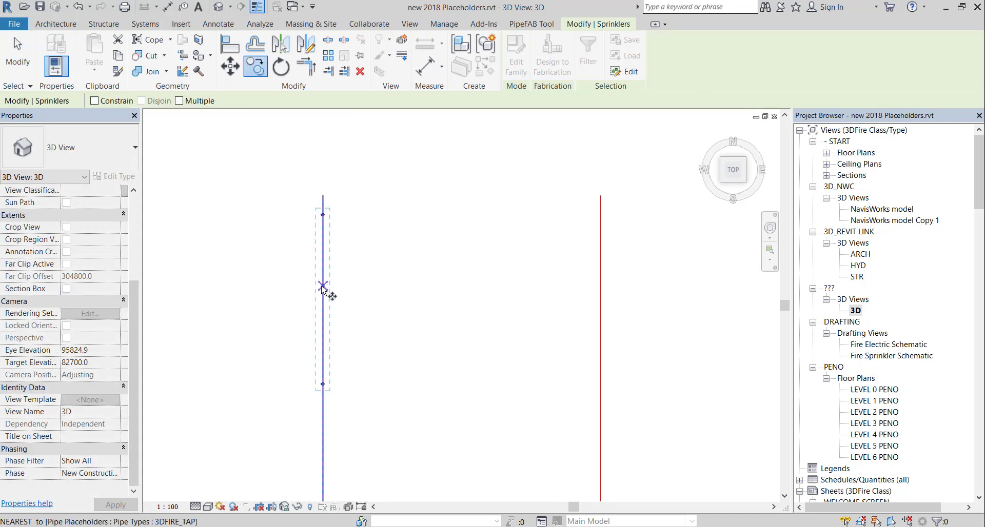
click(601, 287)
click(528, 316)
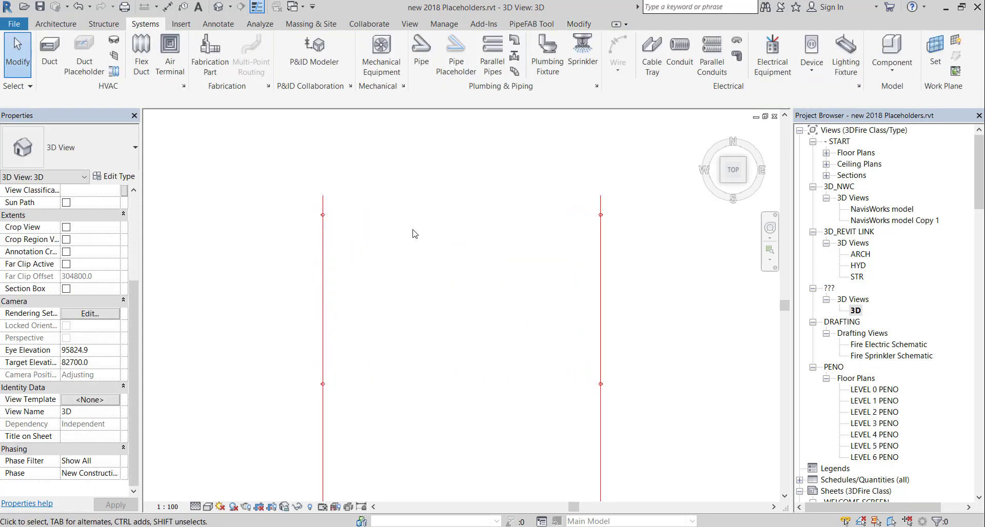
Connect two sprinklers into the lower branch with drops.
shift+middle_drag(411, 231, 359, 277)
scroll(543, 435, up, 4)
scroll(504, 380, up, 3)
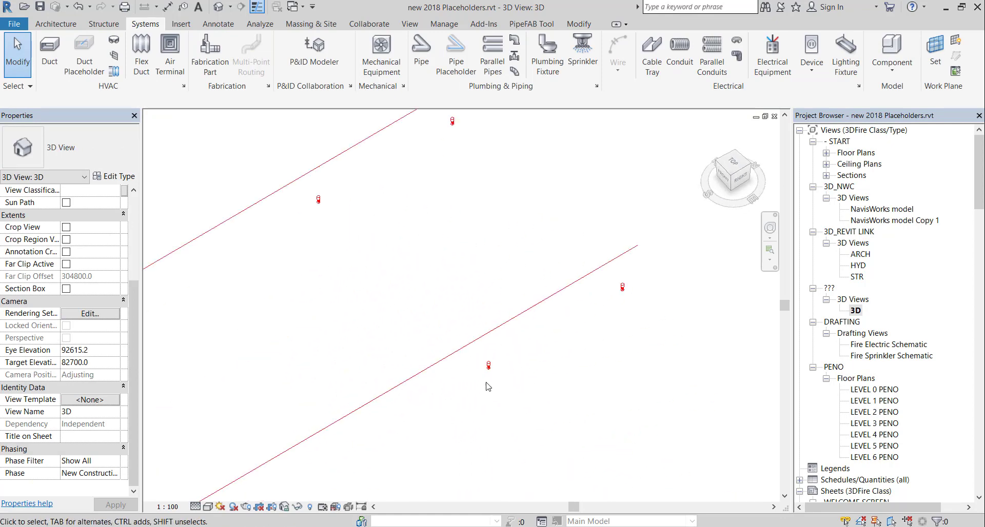
click(489, 364)
click(592, 54)
click(512, 332)
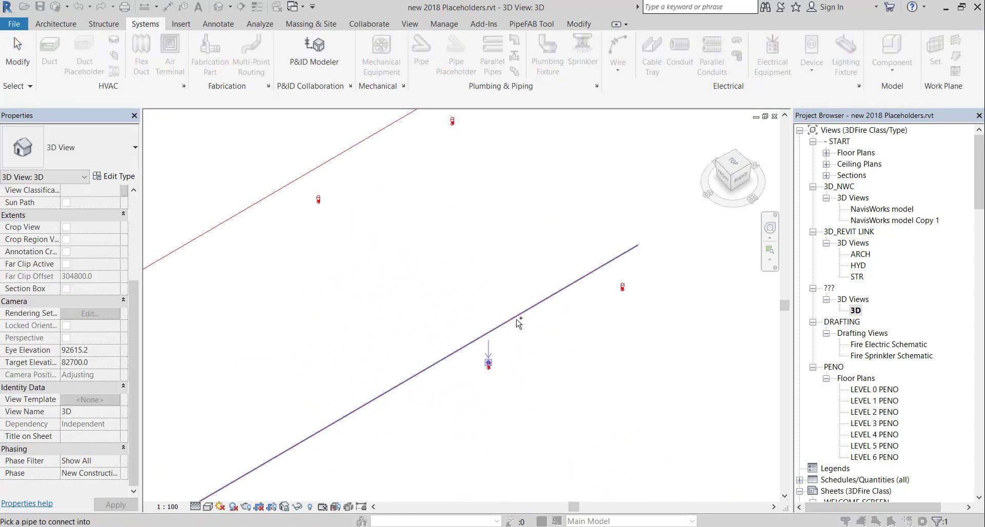
click(623, 285)
click(595, 57)
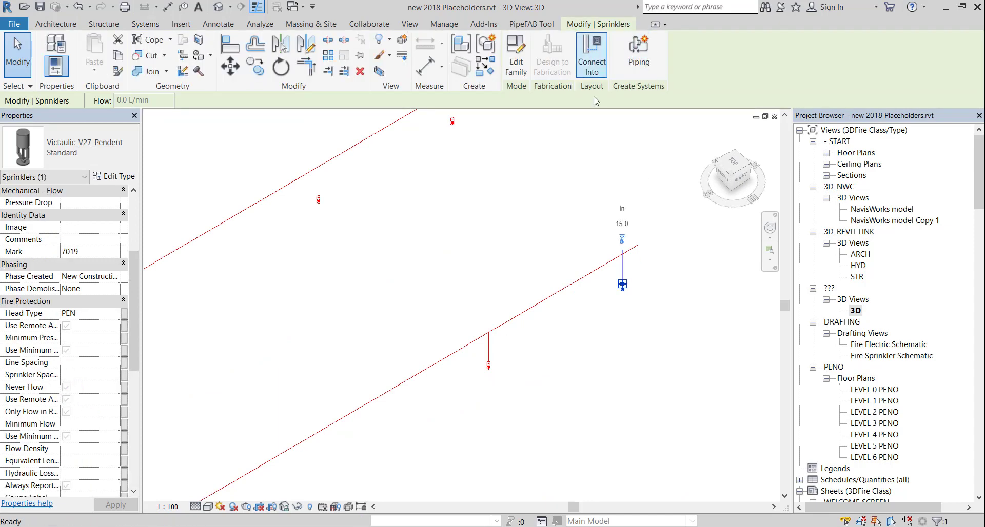
click(597, 271)
Connect the remaining sprinklers into the upper branch and select the whole pipe run.
click(318, 200)
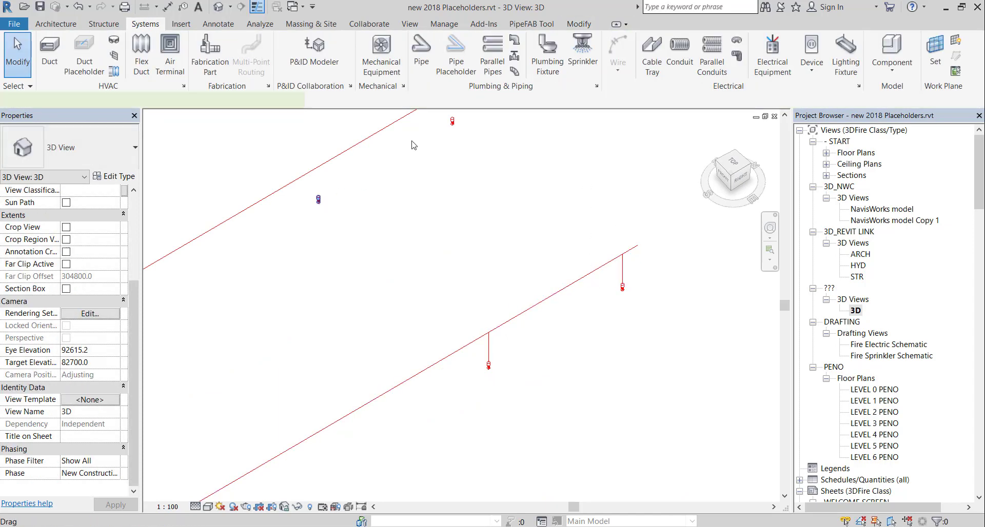
click(593, 55)
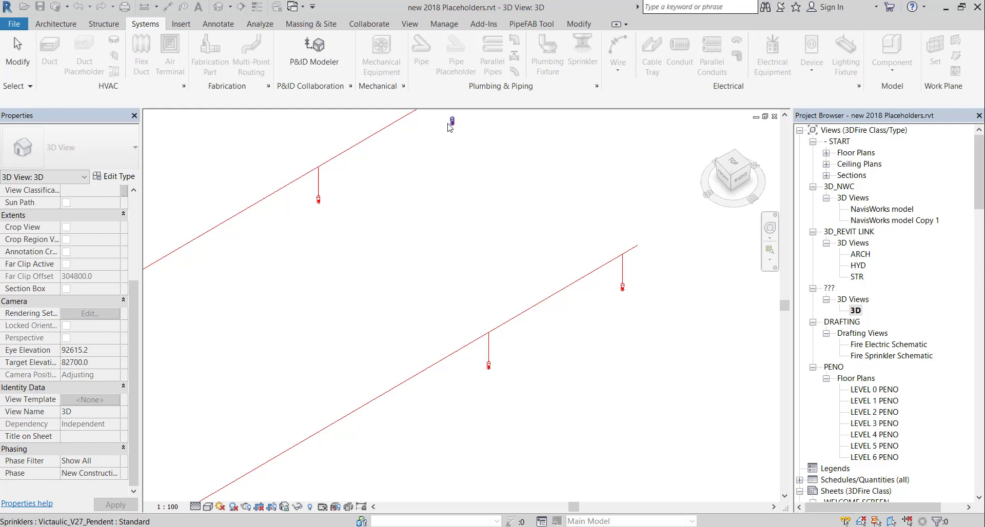
click(452, 121)
click(916, 49)
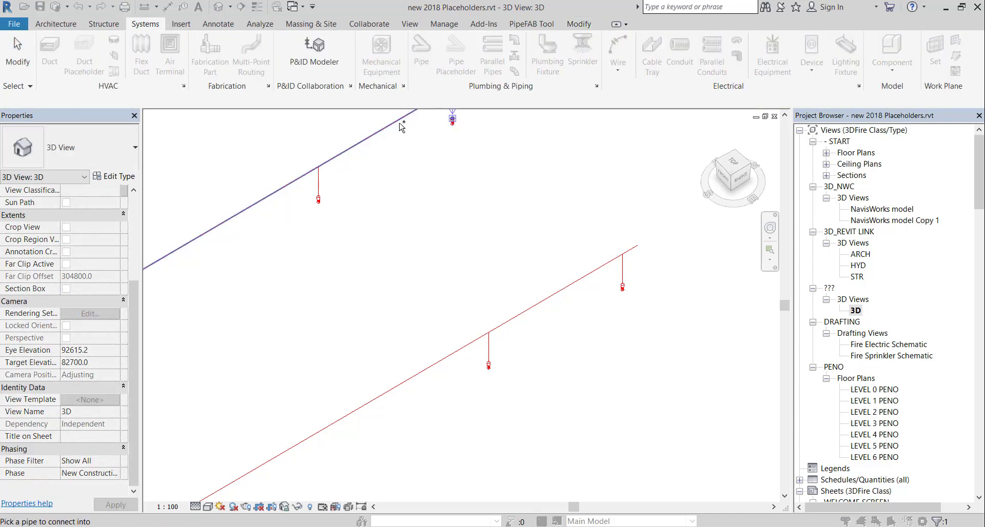
click(402, 127)
scroll(528, 279, down, 4)
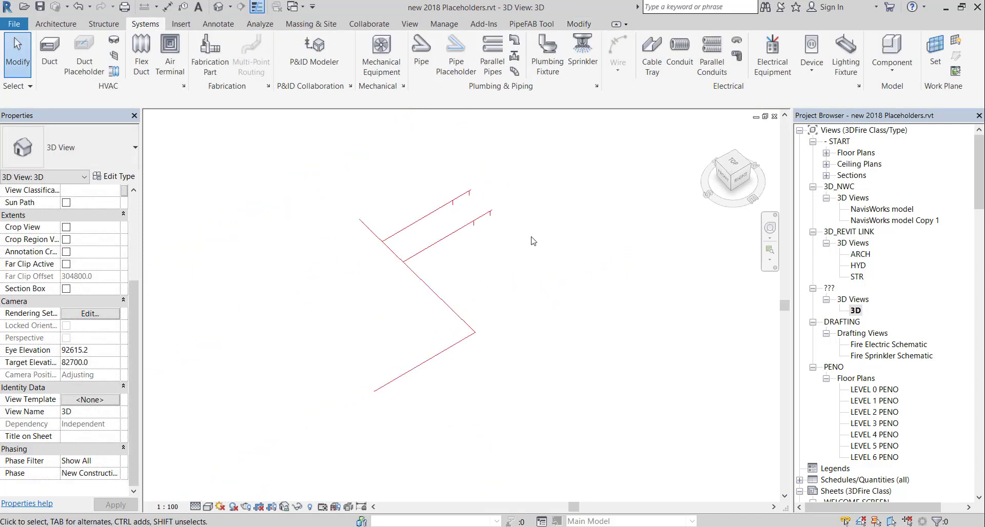
drag(555, 138, 300, 394)
scroll(489, 281, up, 2)
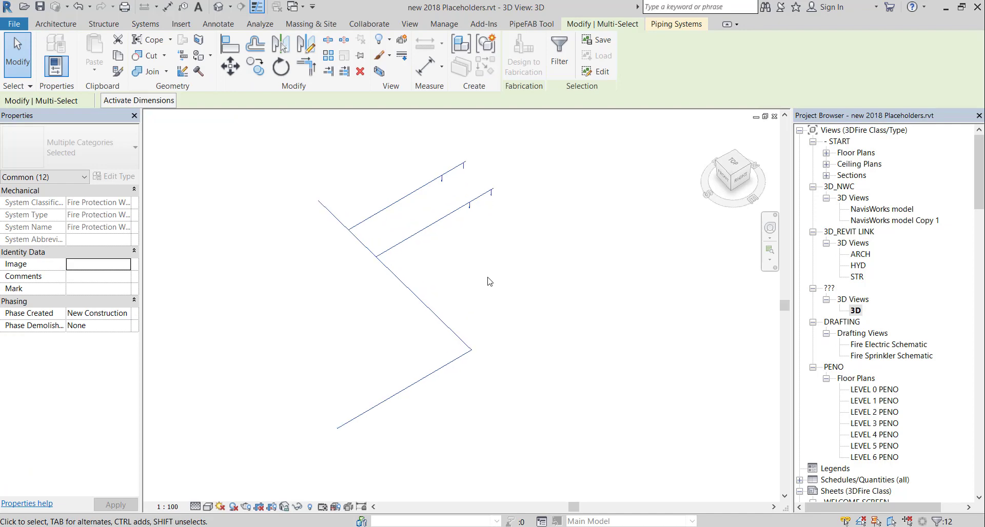
Filter the selection to Pipe Placeholders and convert them into real pipes.
click(550, 72)
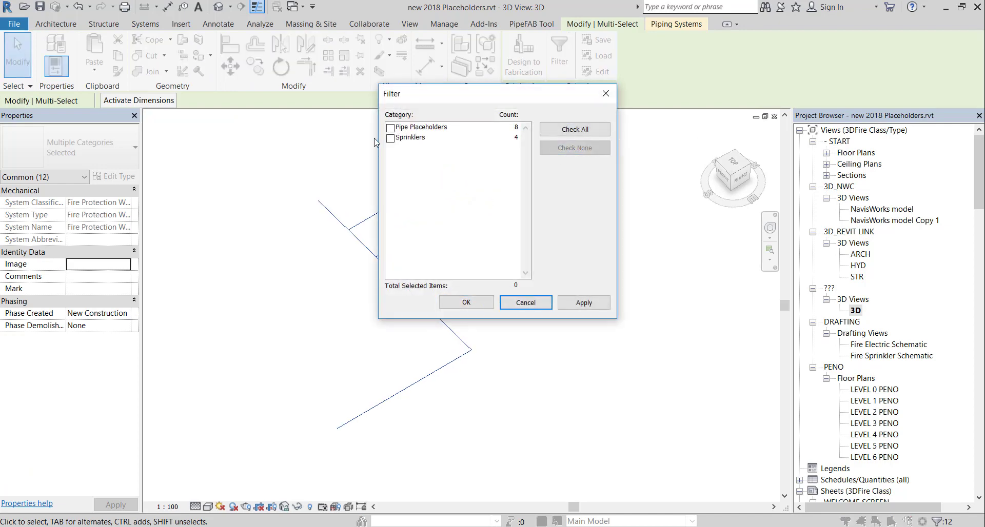
click(400, 127)
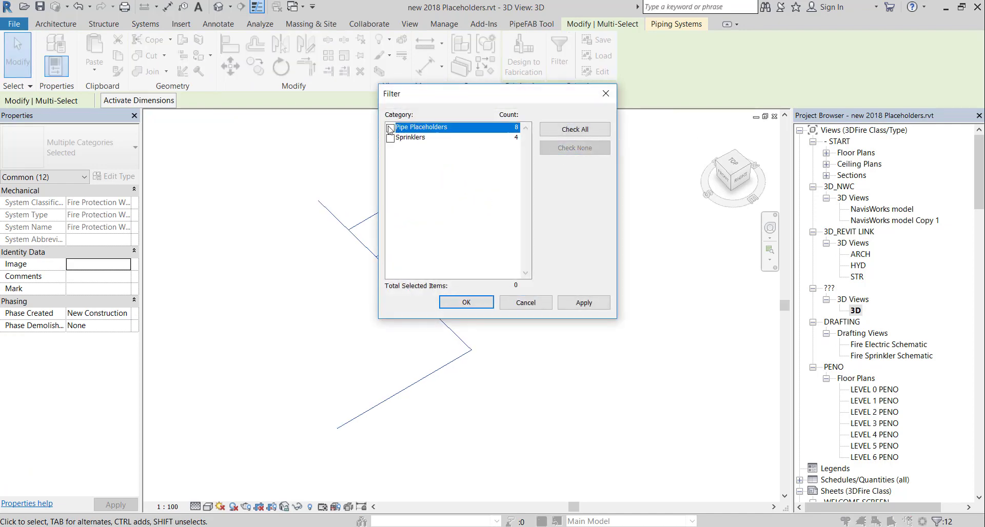
click(584, 303)
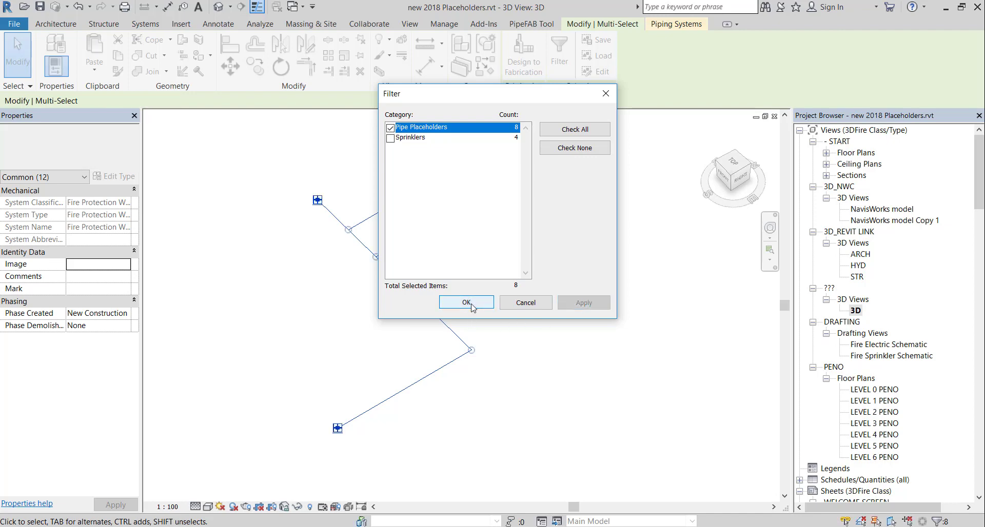
click(470, 303)
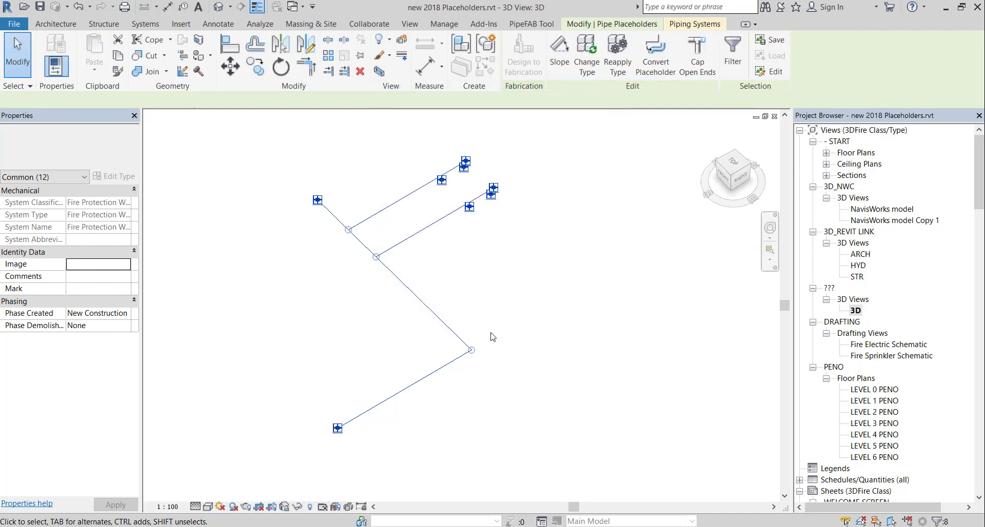
click(655, 55)
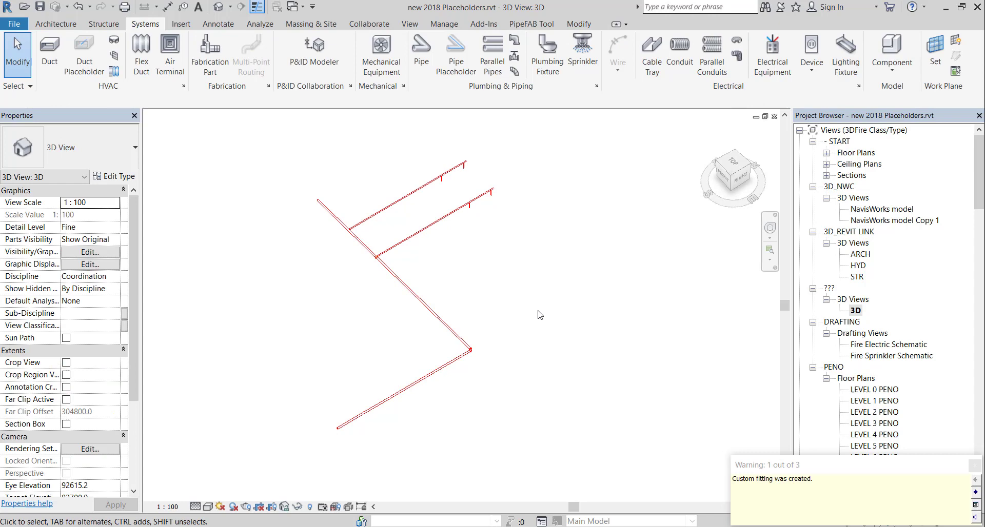
click(978, 464)
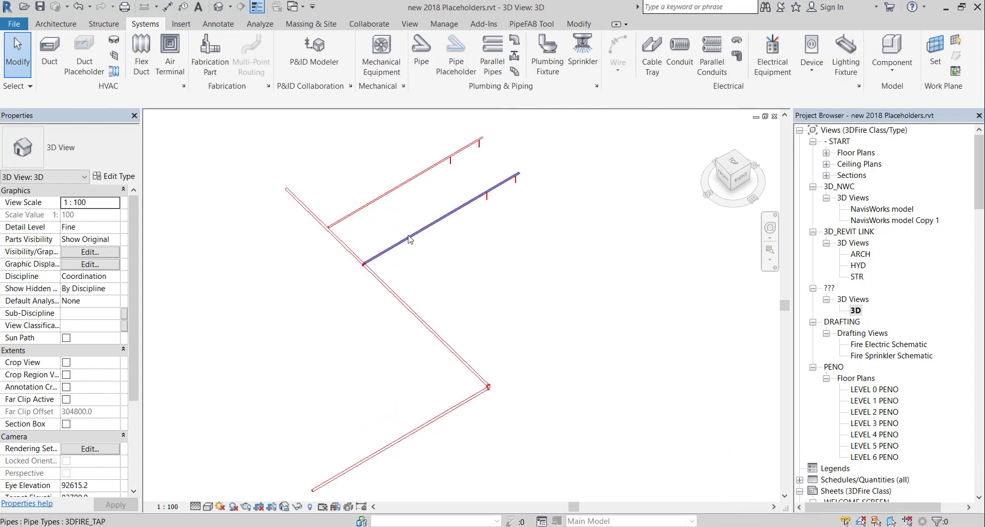
Delete the branch tee and rejoin the main and branch pipes with Trim/Extend.
scroll(334, 288, up, 6)
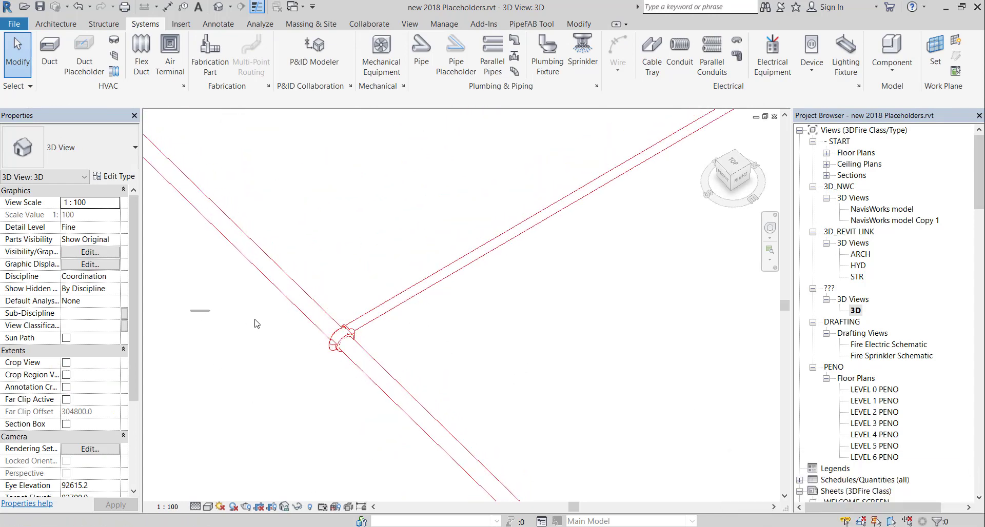
drag(190, 311, 508, 404)
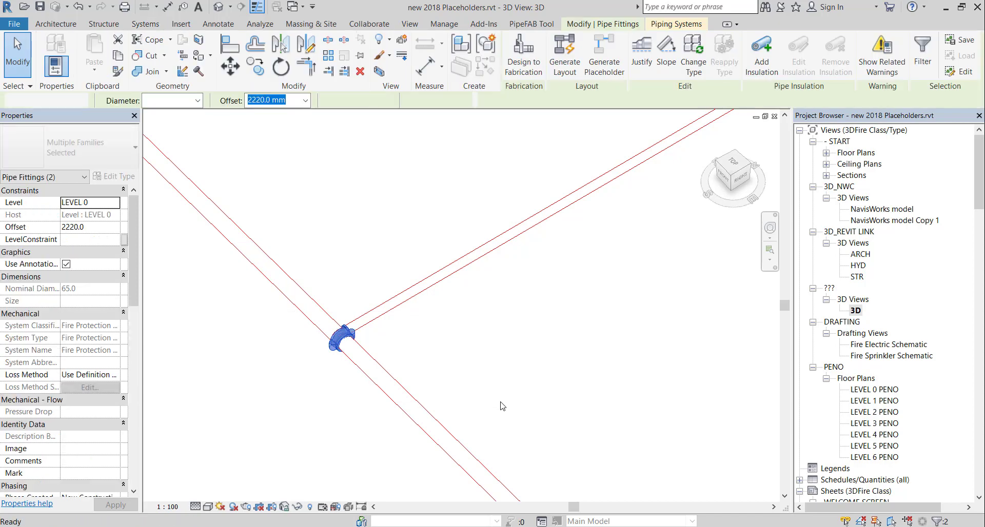
key(Delete)
key(t)
key(r)
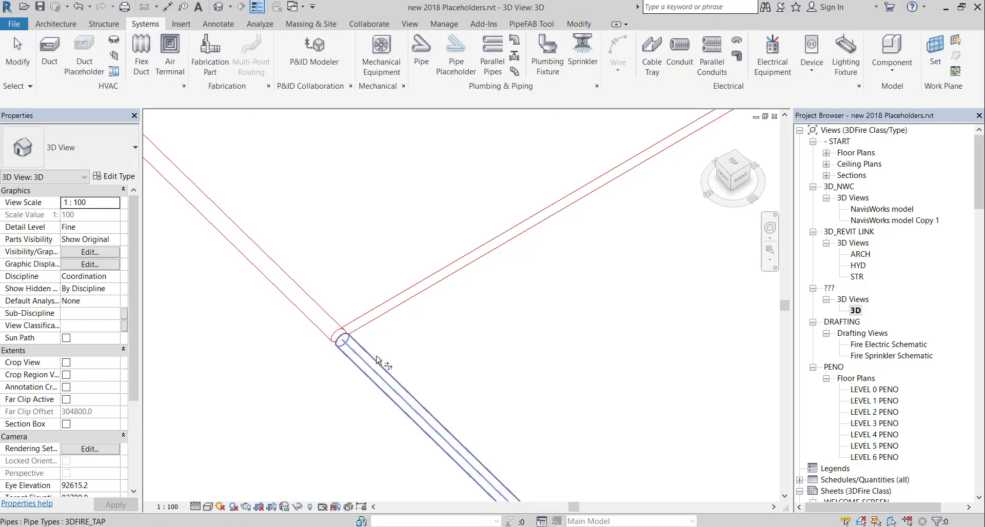
click(354, 354)
click(319, 333)
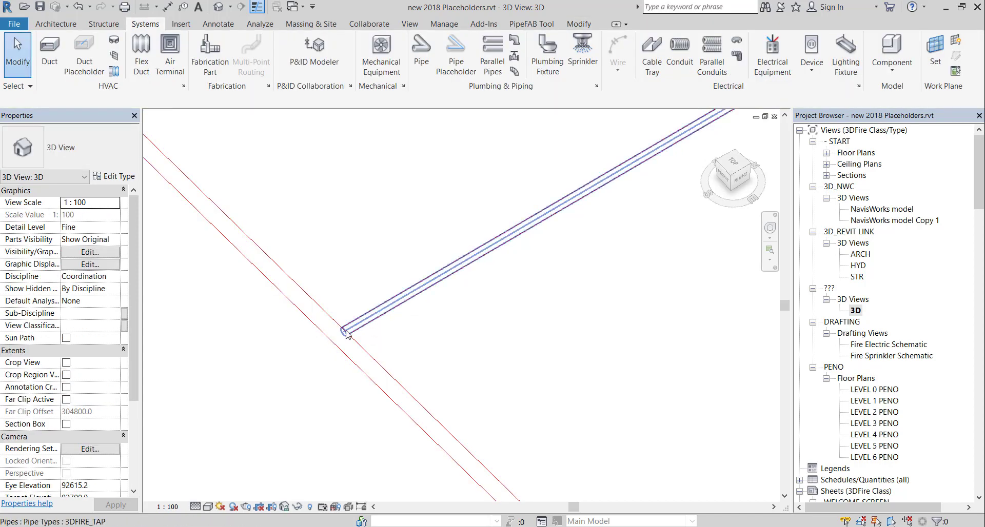
click(359, 328)
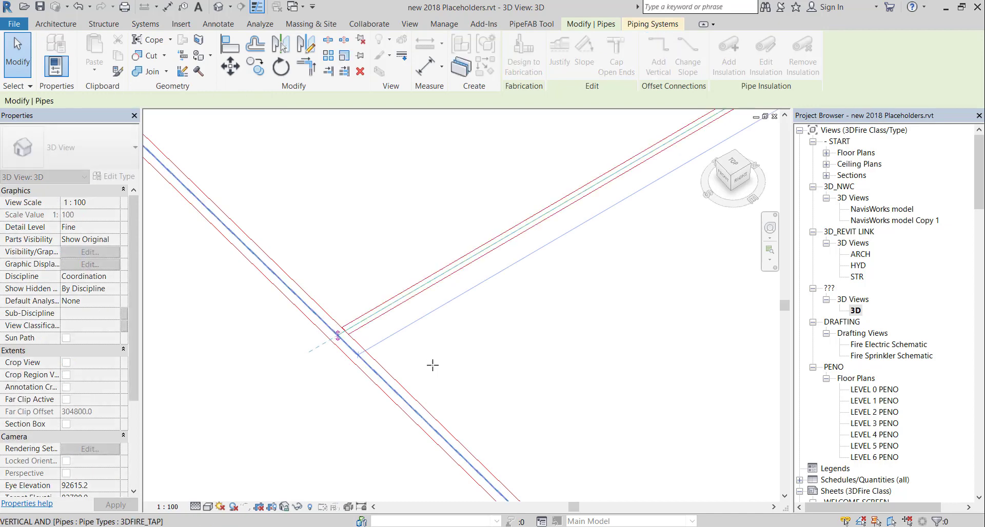
key(Escape)
key(Escape)
scroll(433, 365, down, 5)
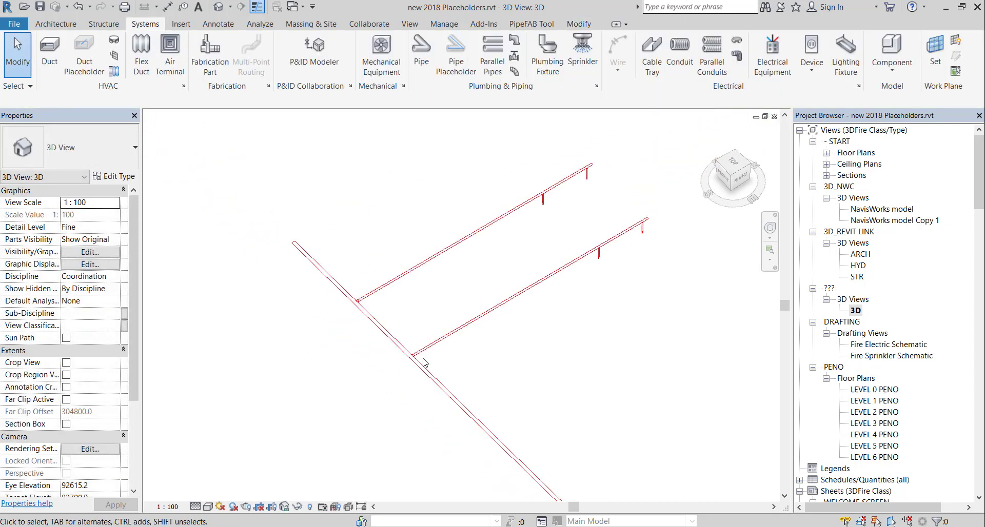
scroll(576, 249, up, 5)
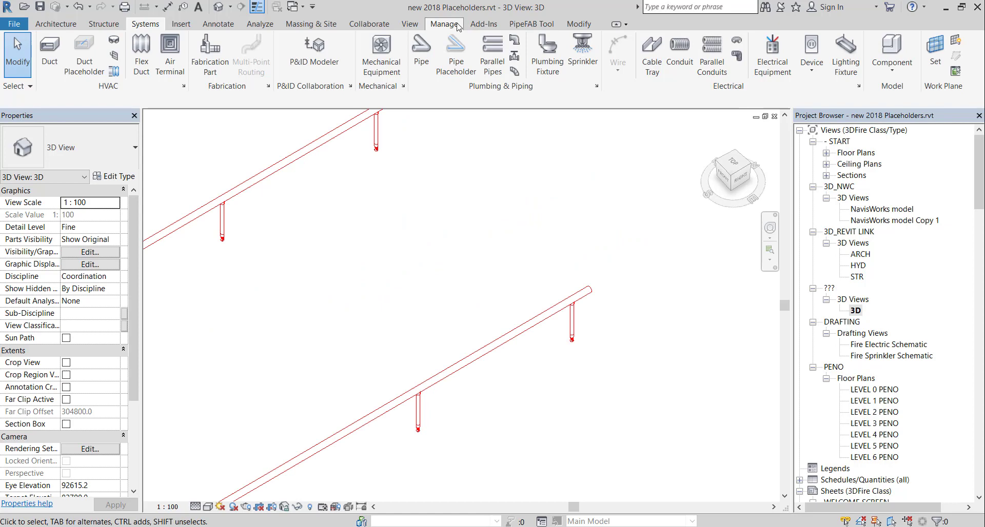
Remove the two sprinkler drop pipes with PipeFAB Delete Pipes, then select both branch lines.
click(532, 23)
click(258, 51)
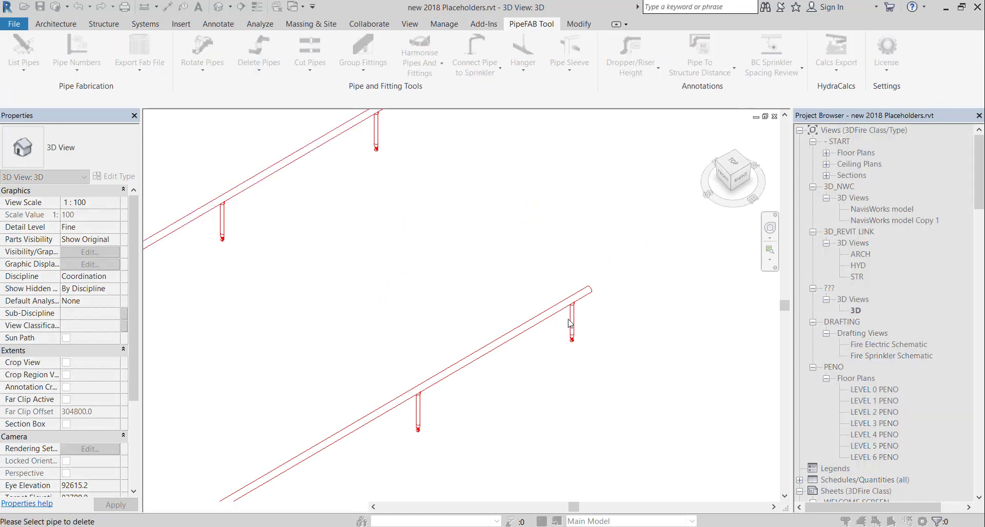
click(419, 406)
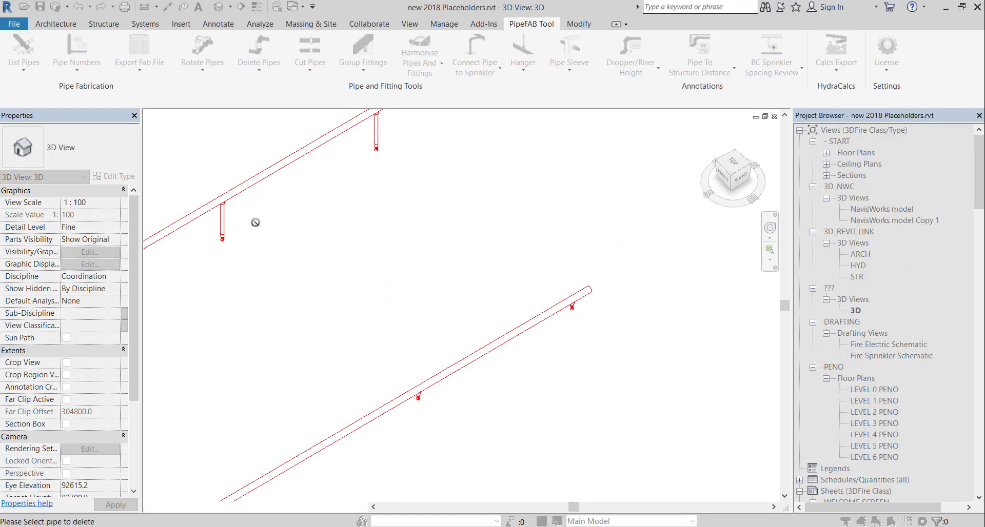
click(377, 131)
scroll(430, 315, down, 4)
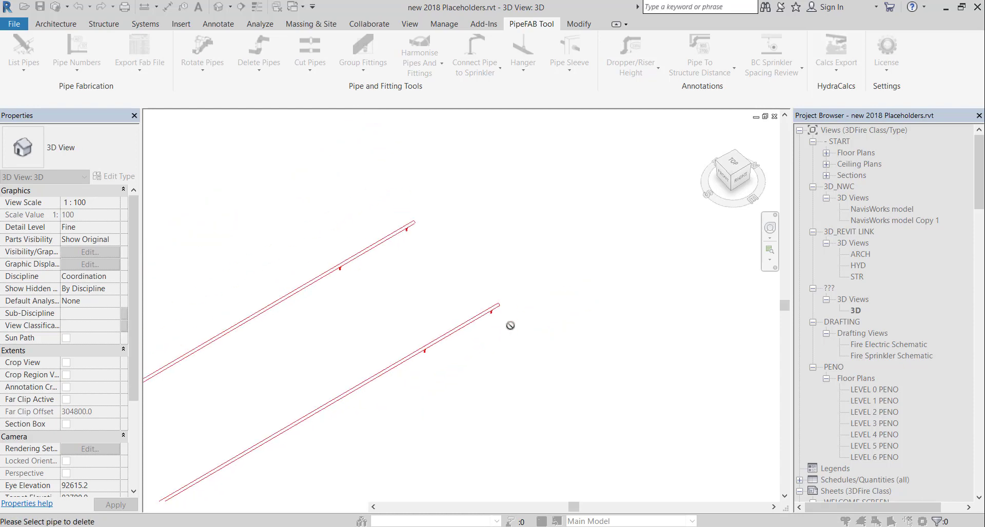
key(Escape)
scroll(538, 266, down, 3)
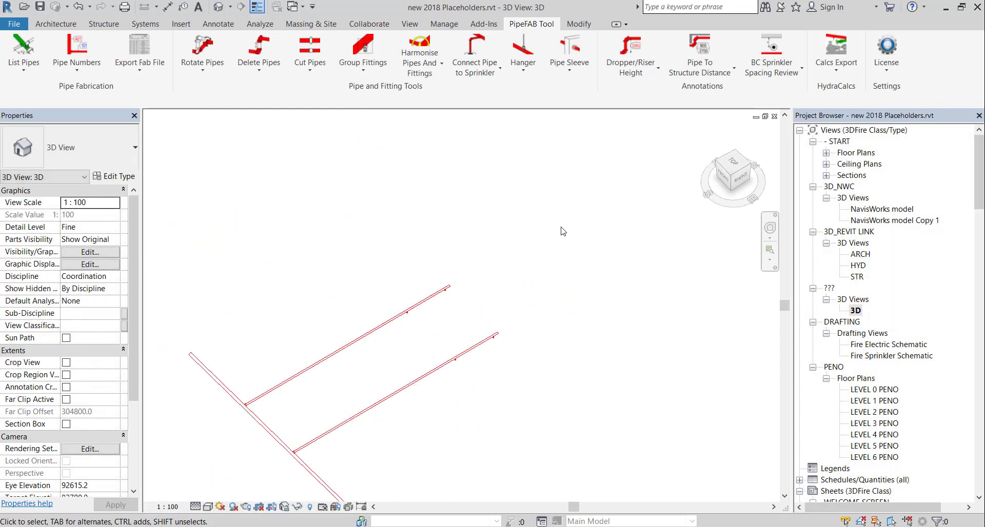
drag(564, 248, 341, 408)
Filter the branch selection to the four Victaulic_V27 sprinklers and enable their IncludeInCalcs option.
click(559, 56)
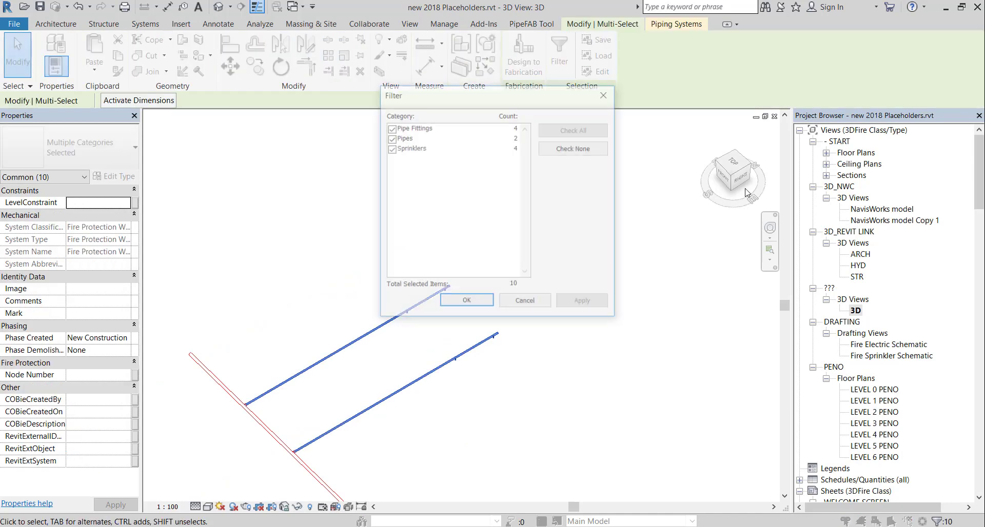
click(576, 148)
click(391, 148)
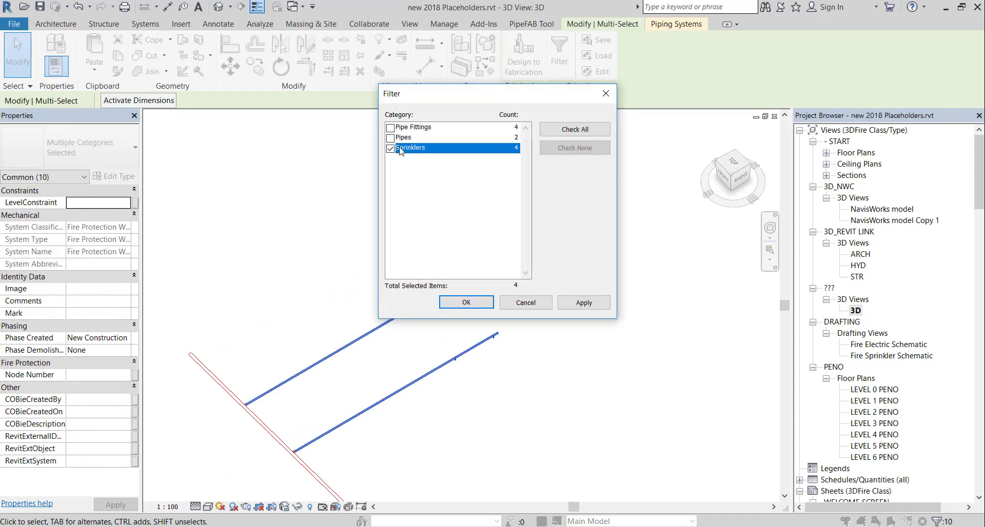
click(590, 301)
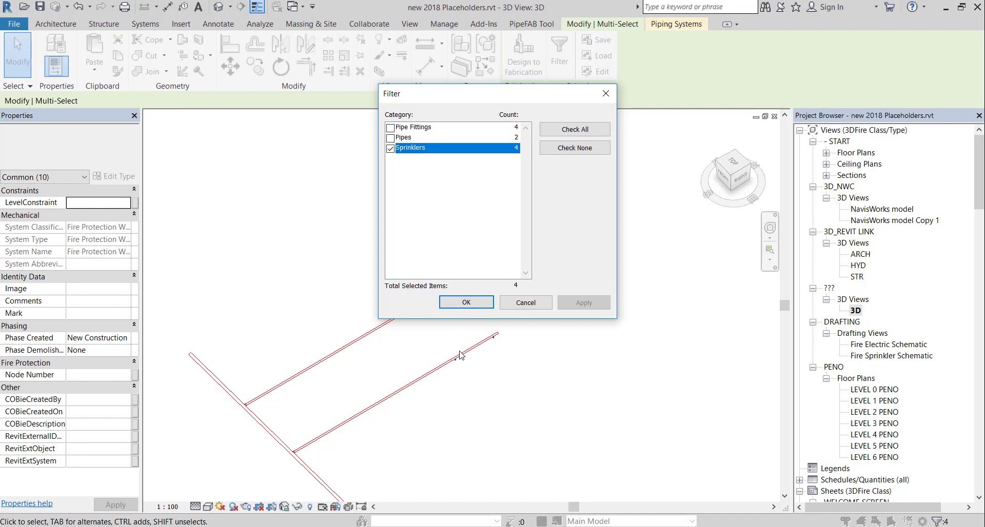
click(466, 303)
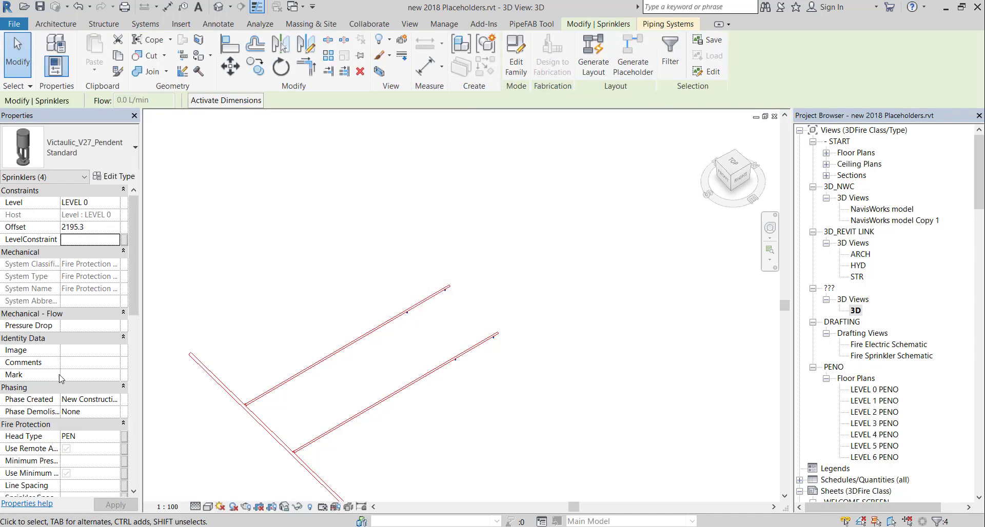
scroll(69, 373, down, 10)
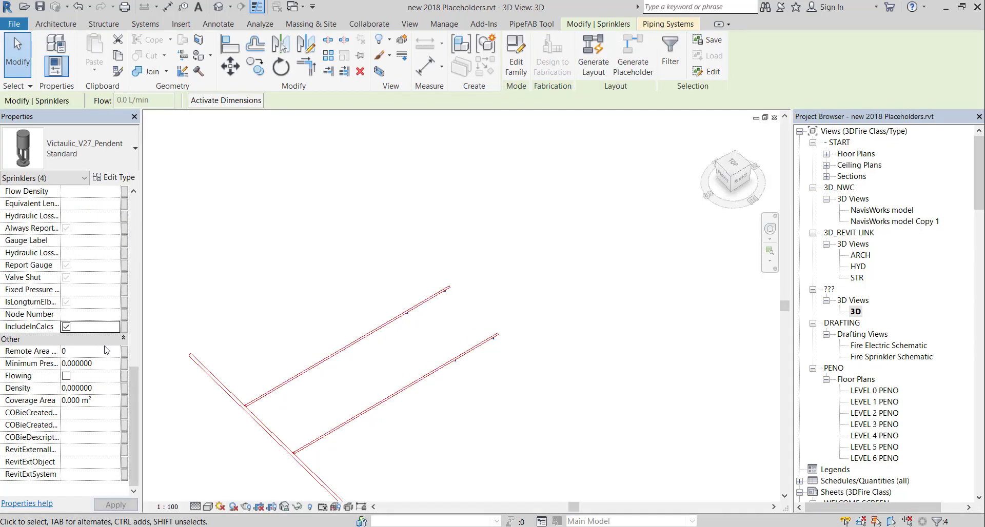
click(66, 327)
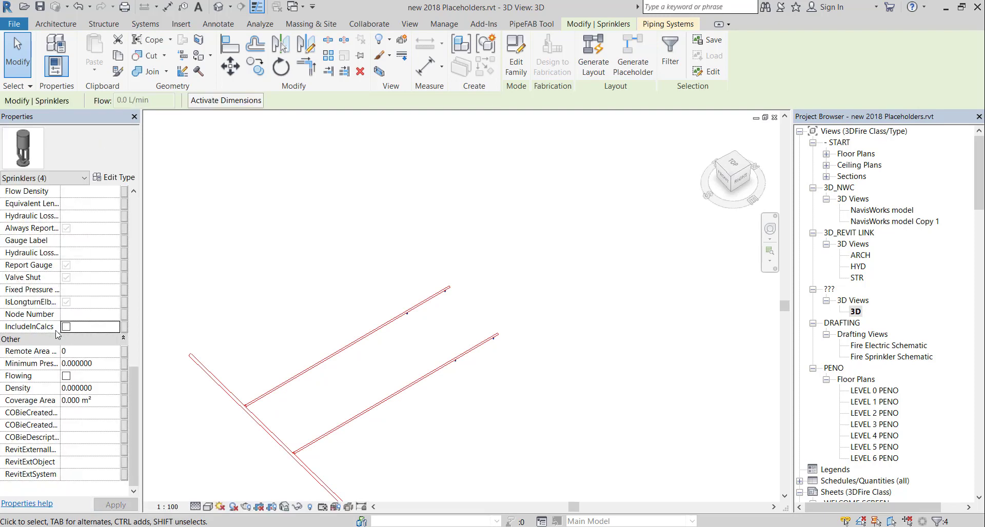
click(506, 213)
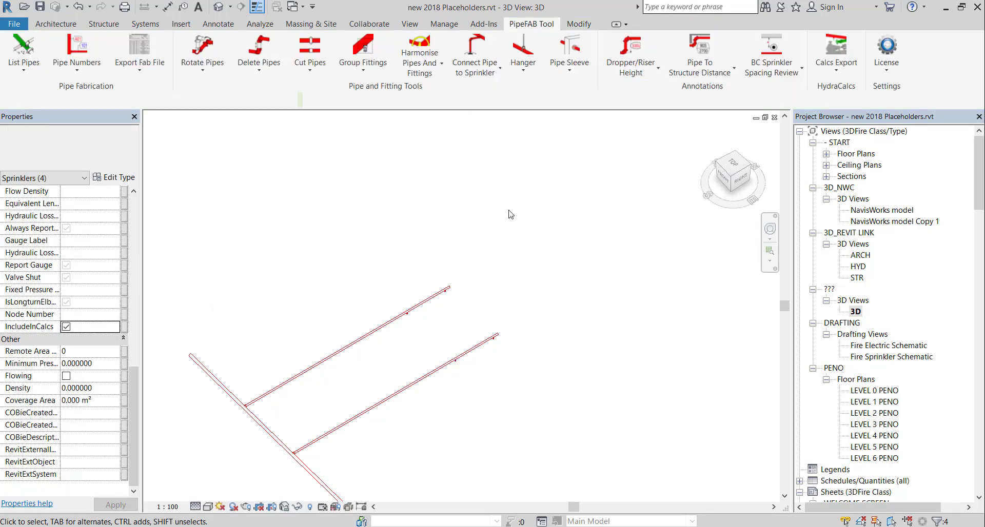
Place the MEP - Supply pipe accessory at the open end of the main pipe.
scroll(514, 215, down, 3)
scroll(431, 452, up, 3)
middle_drag(422, 457, 460, 469)
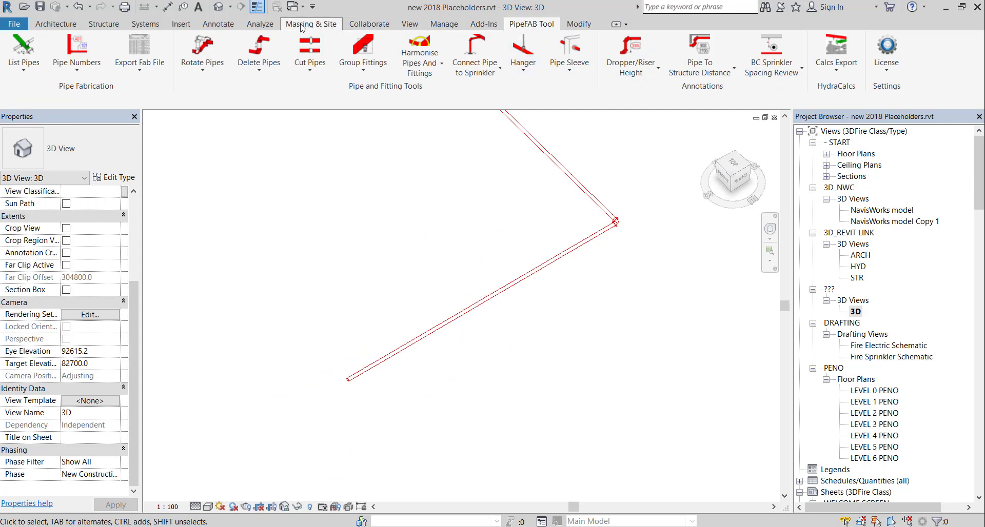
click(156, 26)
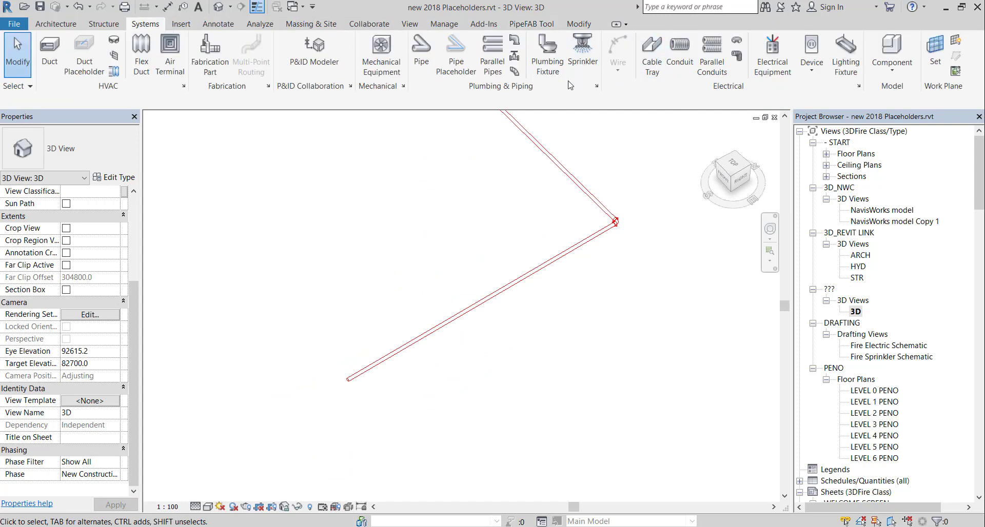
click(514, 57)
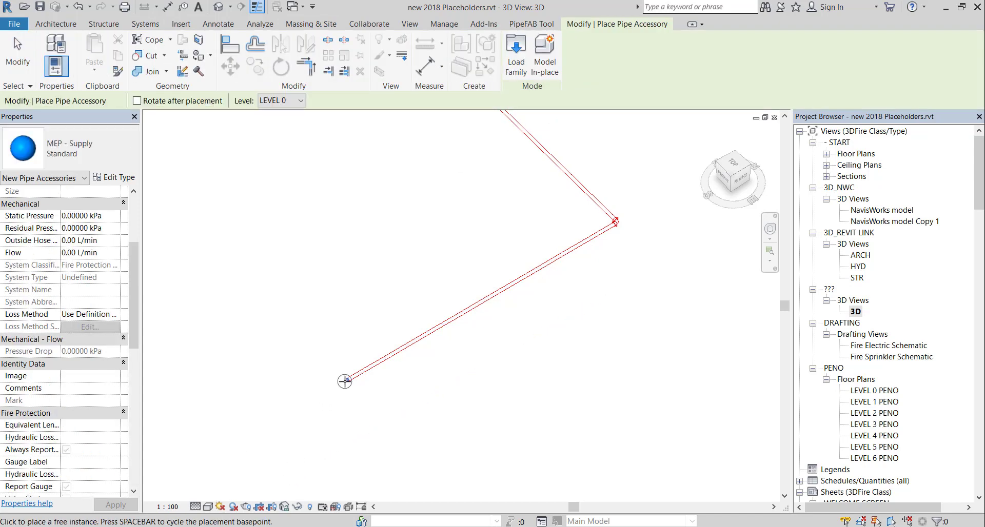
key(Escape)
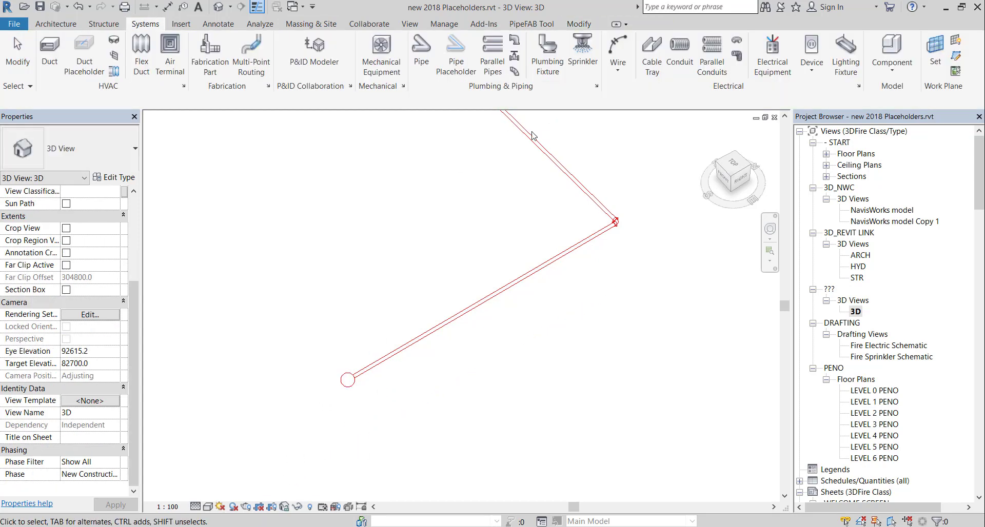
click(532, 29)
Start the calcs export, answering No, and map Victaulic_V27_Pendent to Sprinkler.
click(837, 70)
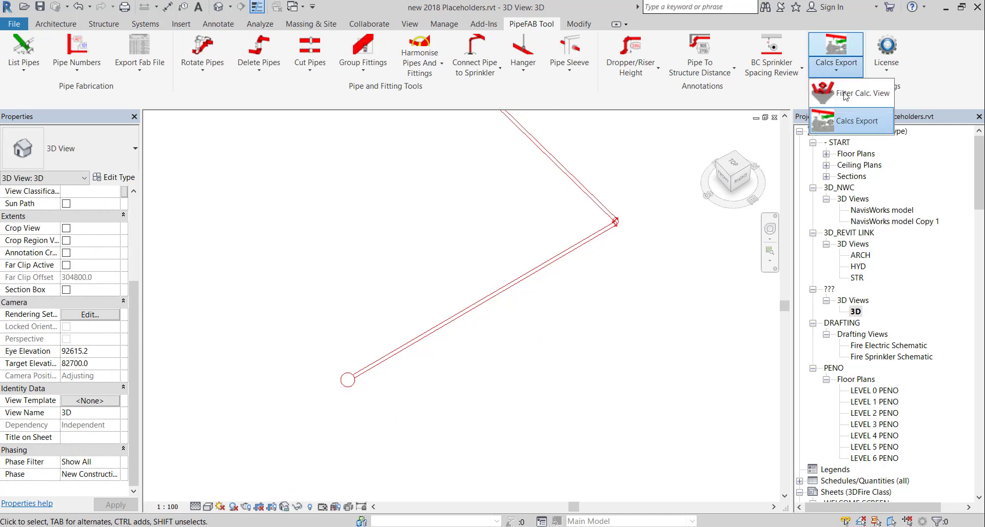
click(857, 121)
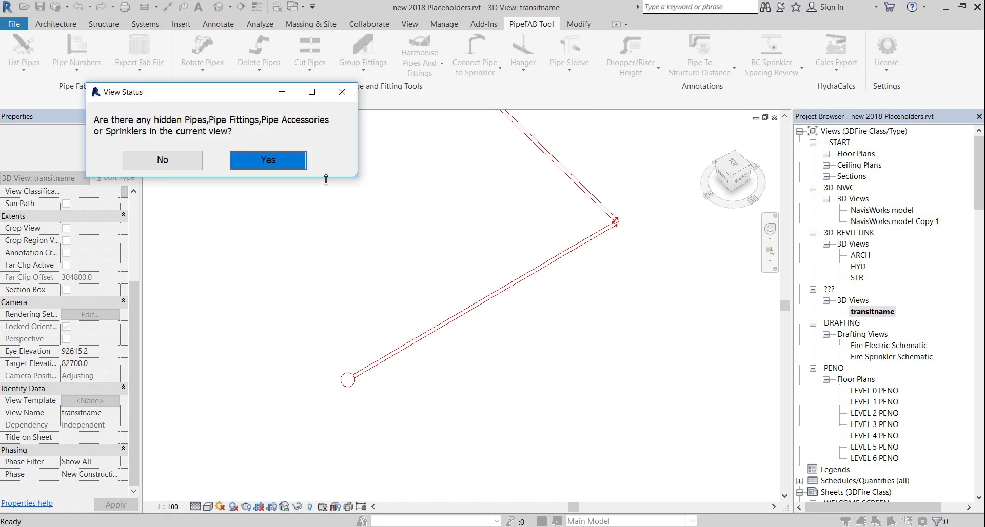
click(191, 166)
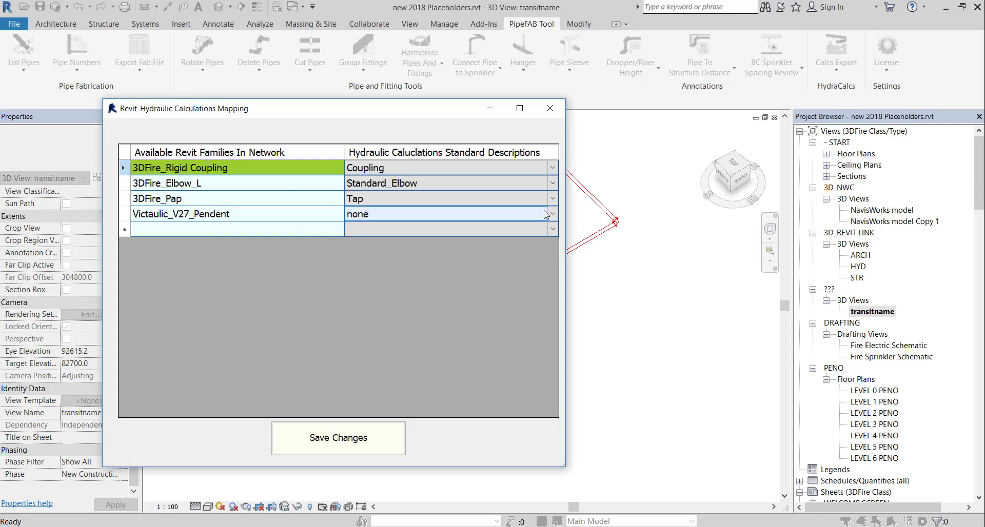
click(552, 215)
click(552, 215)
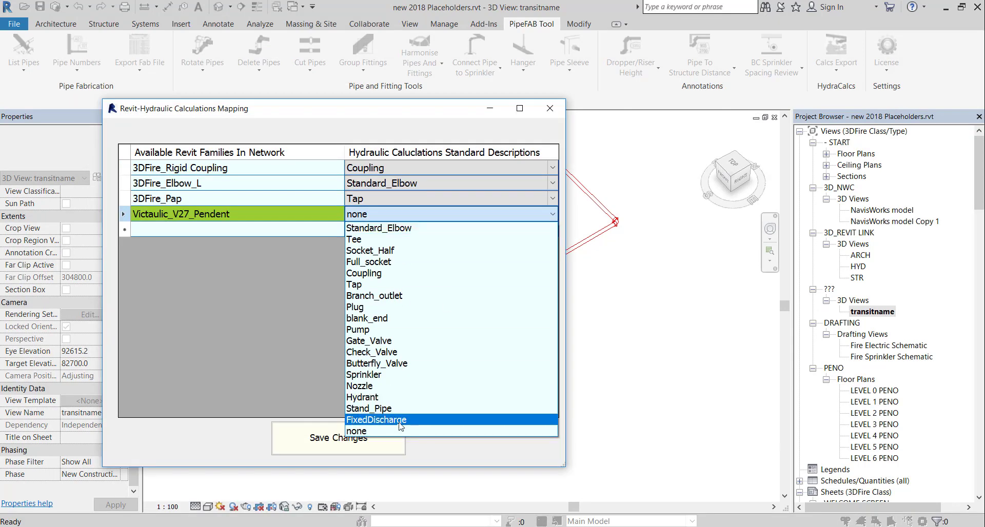
click(395, 375)
click(384, 441)
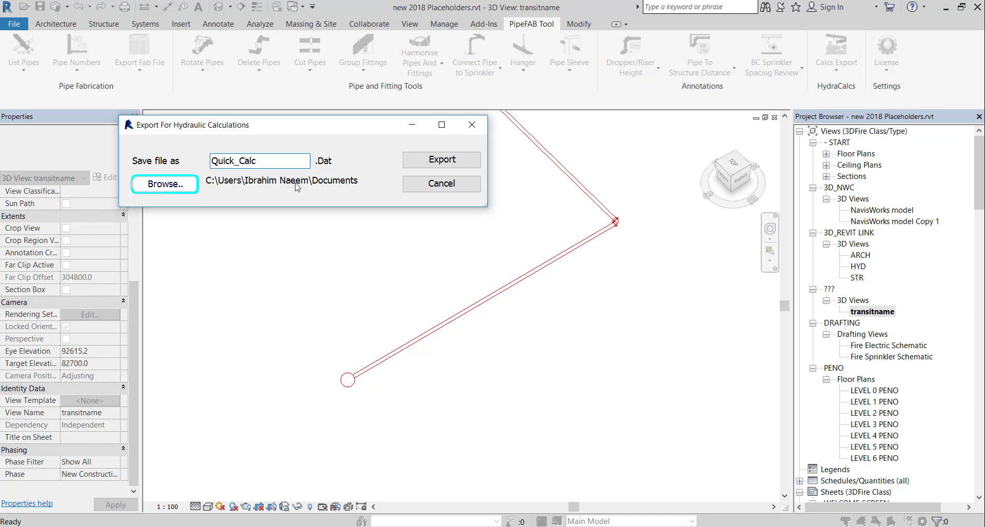
Export Quick_Calc.Dat into the 1_HydraCAlcs folder.
click(196, 185)
double_click(210, 132)
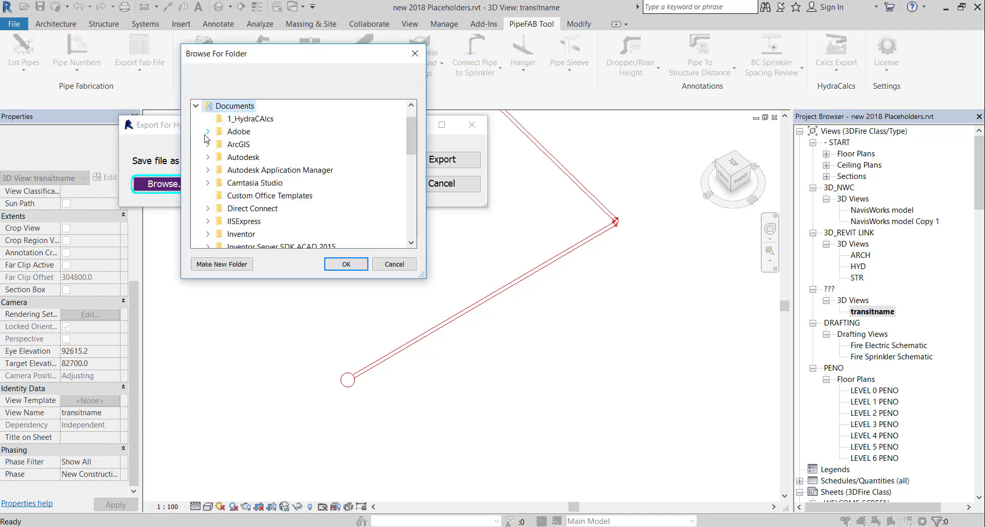
click(241, 119)
click(346, 263)
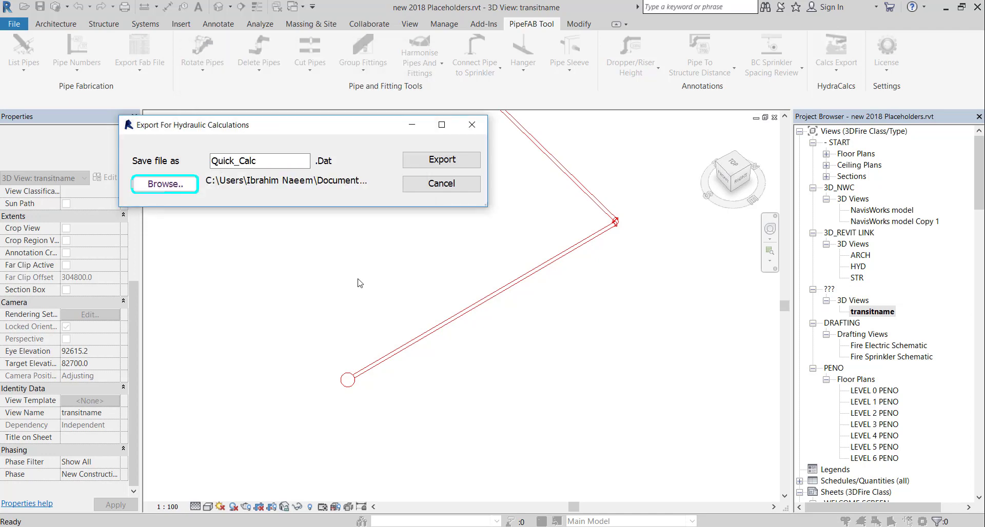
click(417, 161)
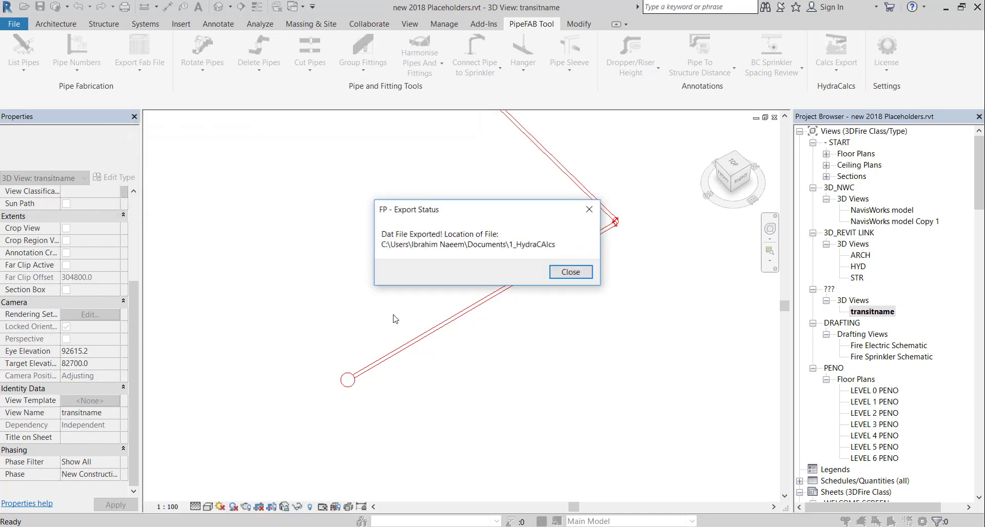
click(564, 275)
scroll(532, 437, down, 3)
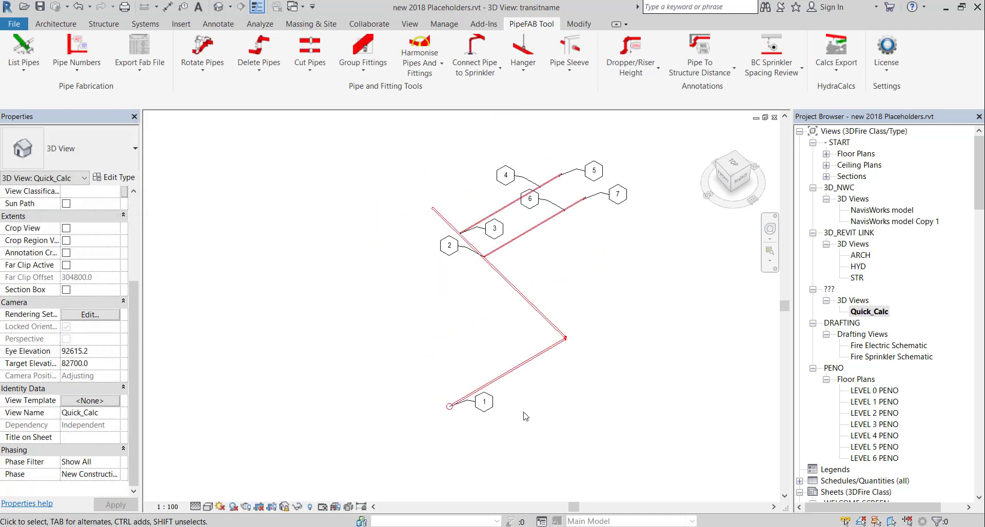
scroll(446, 299, up, 3)
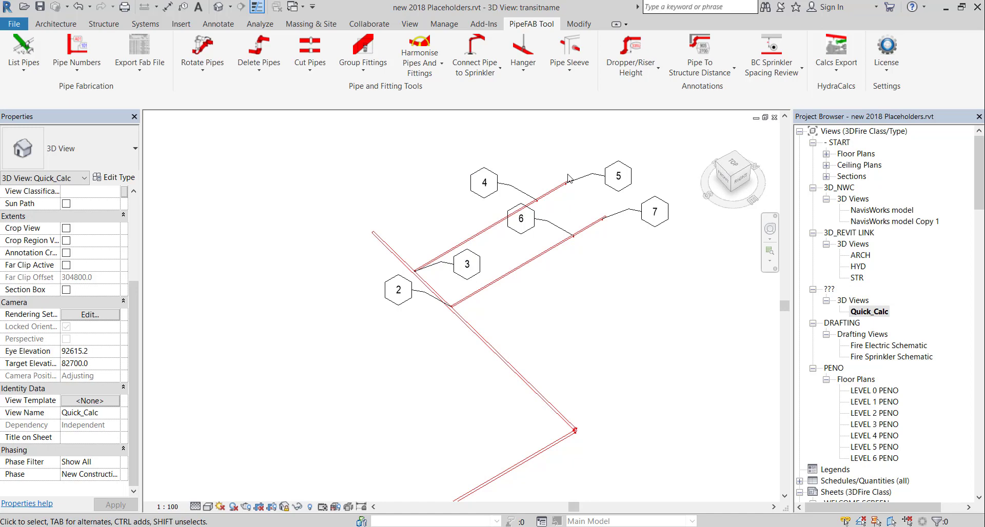
scroll(447, 233, down, 2)
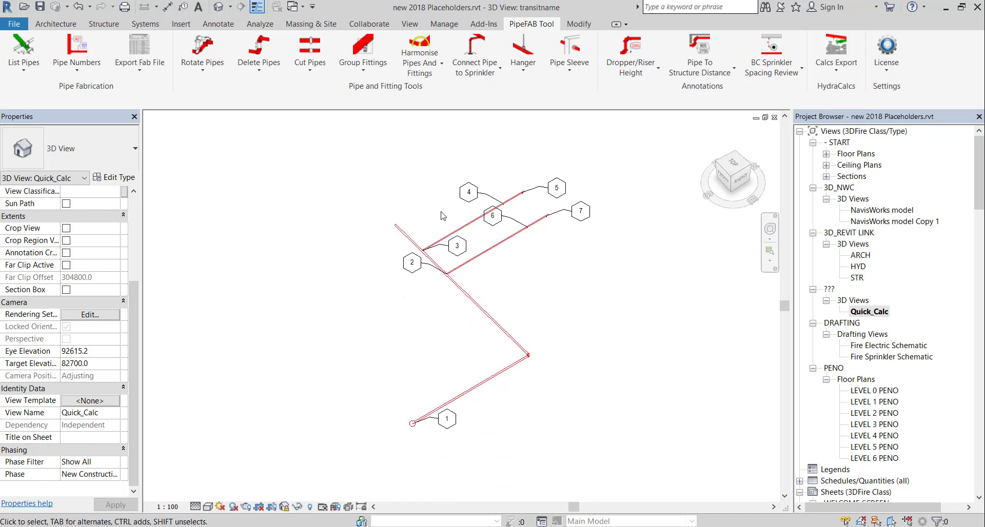